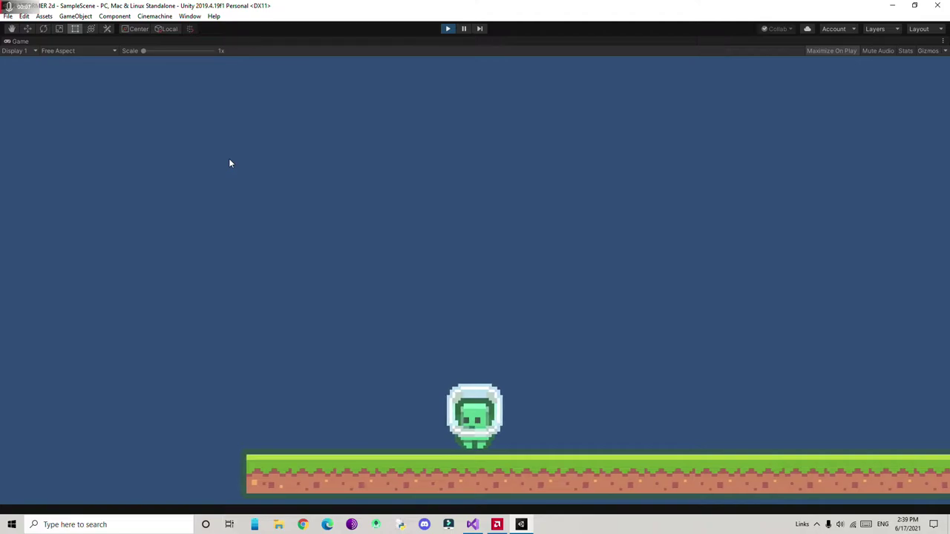
Test the green character's movement in play mode by walking it both ways along the platform and jumping.
{"action": "key", "text": "d"}
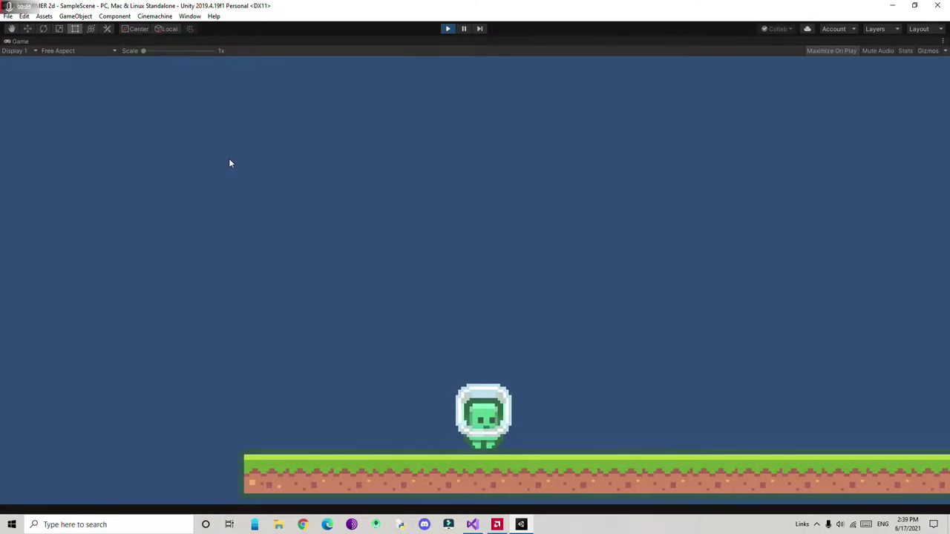
{"action": "key", "text": "a"}
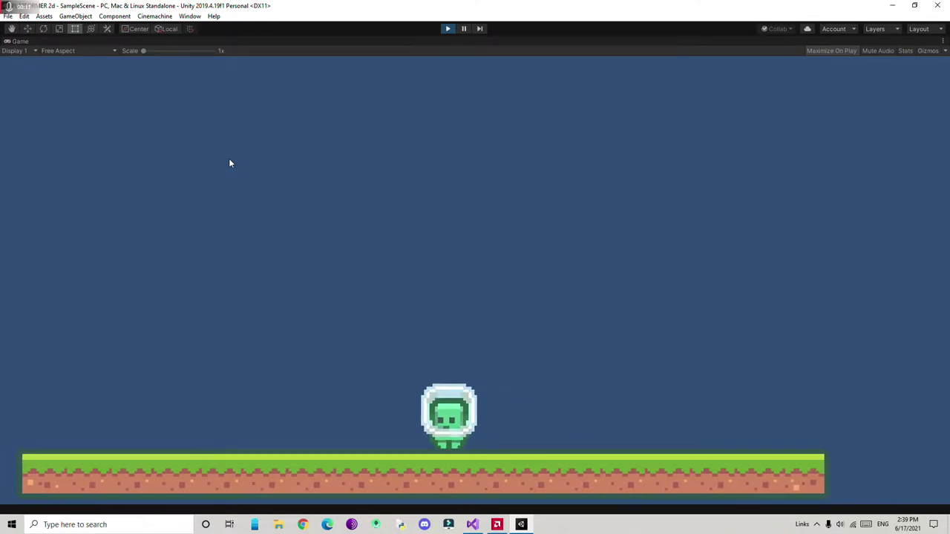
{"action": "key", "text": "d"}
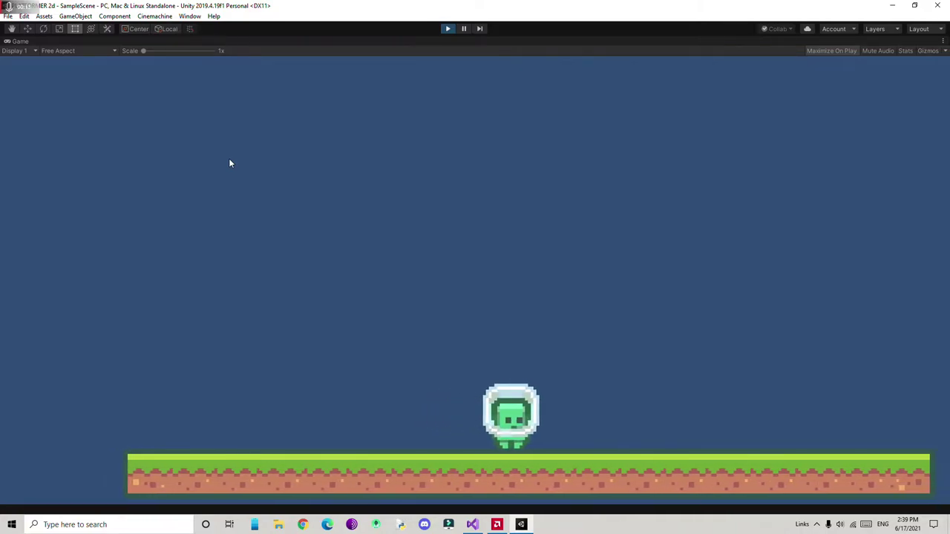
{"action": "key", "text": "a"}
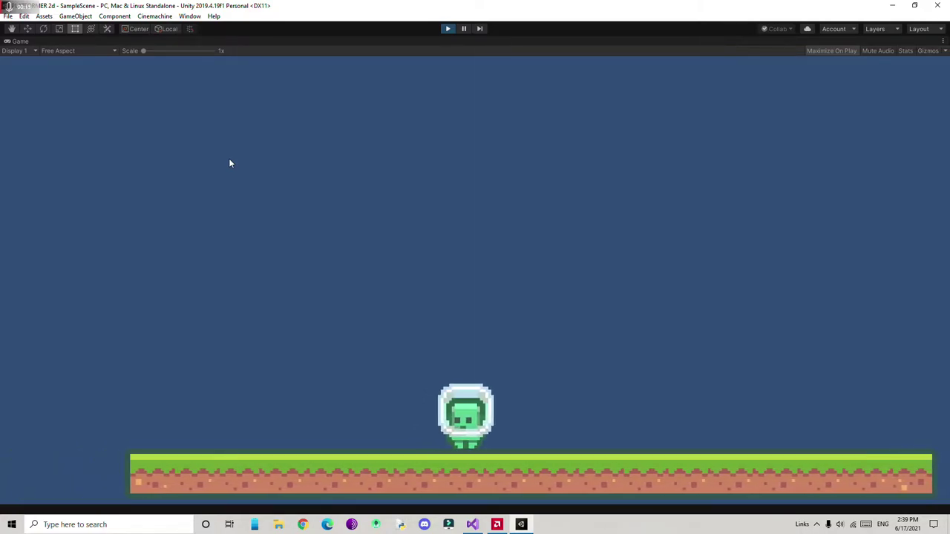
{"action": "key", "text": "d"}
{"action": "key", "text": "space"}
{"action": "key", "text": "d"}
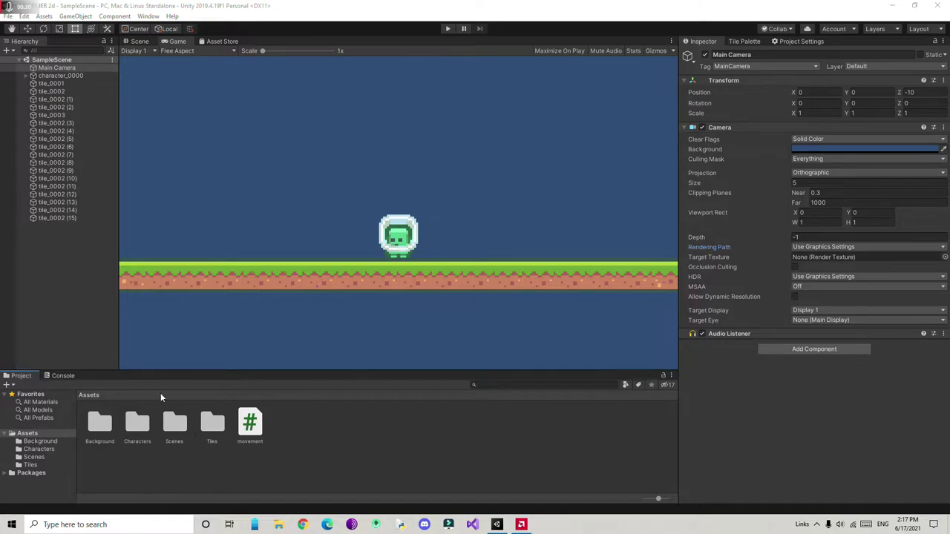
Examine the first green character sprites in the Characters folder, comparing their poses, and return to the Assets folder.
{"action": "double_click", "coordinate": [137, 424]}
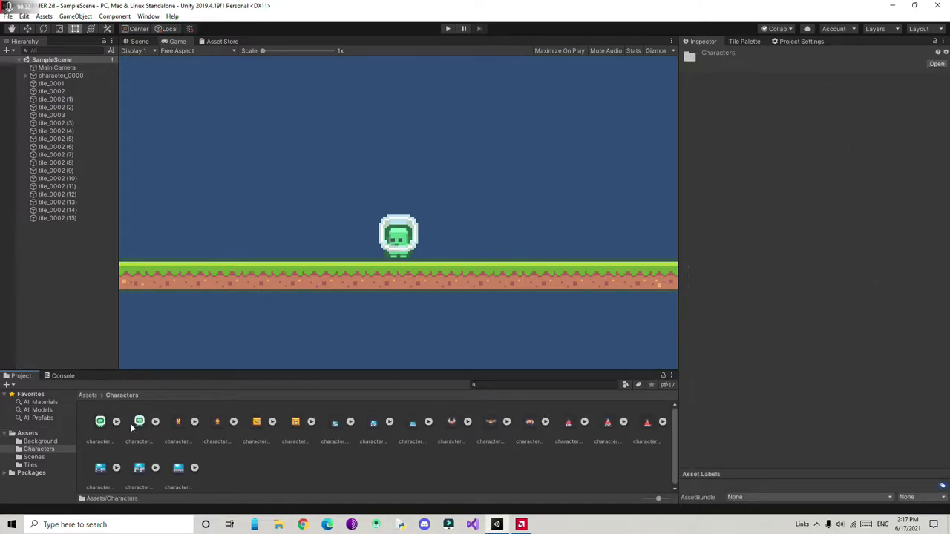
{"action": "left_click", "coordinate": [101, 424]}
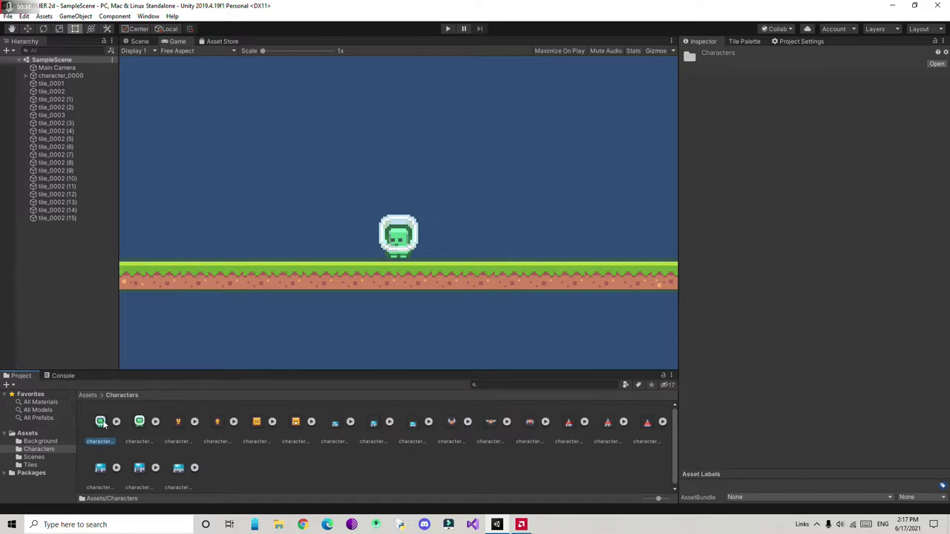
{"action": "left_click", "coordinate": [141, 425]}
{"action": "left_click", "coordinate": [104, 424]}
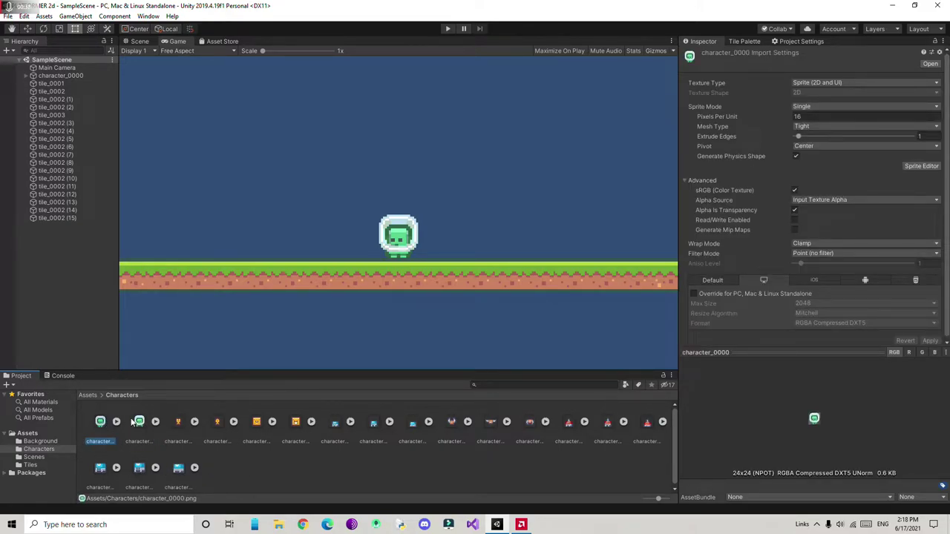
{"action": "left_click", "coordinate": [132, 421]}
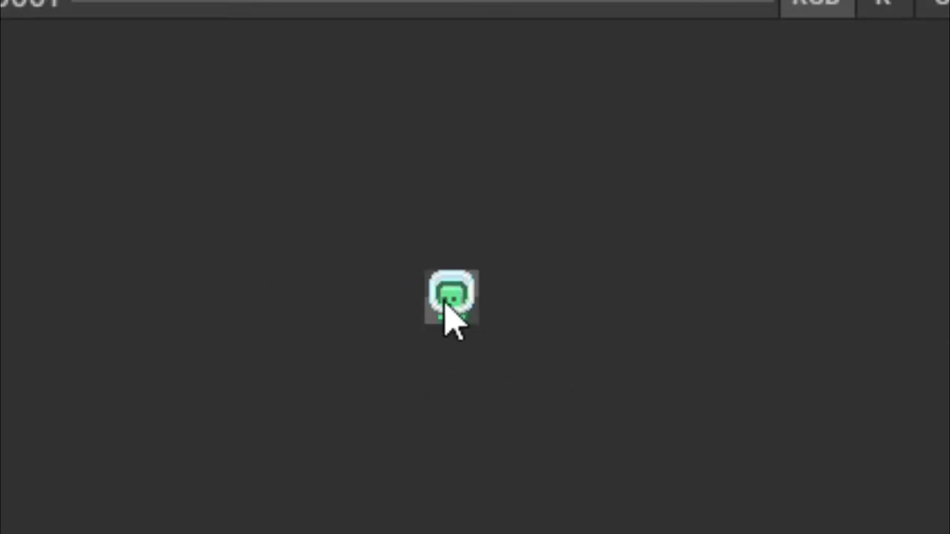
{"action": "key", "text": "Right"}
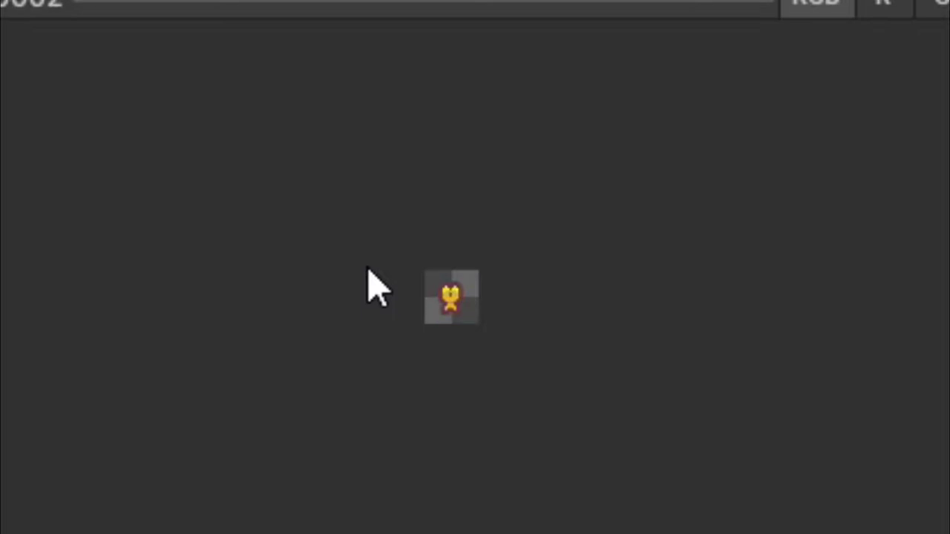
{"action": "key", "text": "Left"}
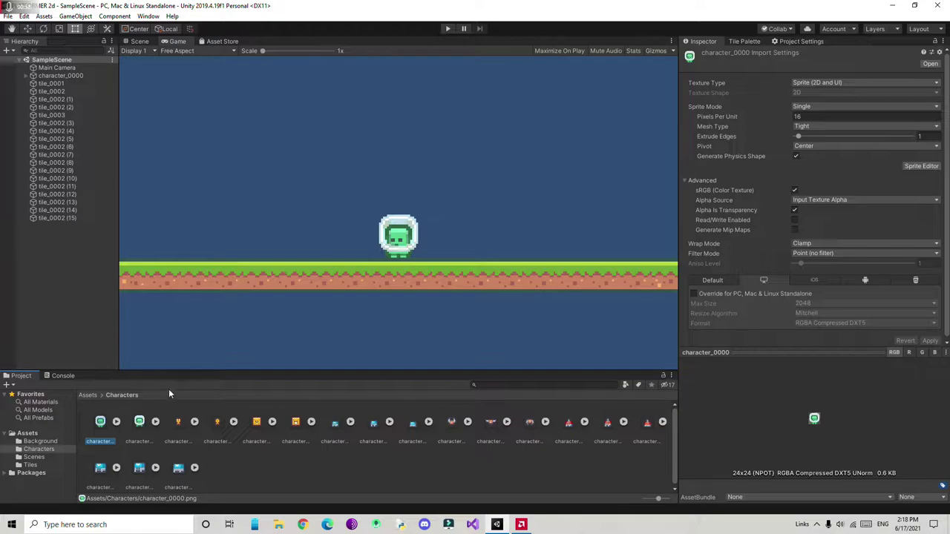
{"action": "left_click", "coordinate": [87, 394]}
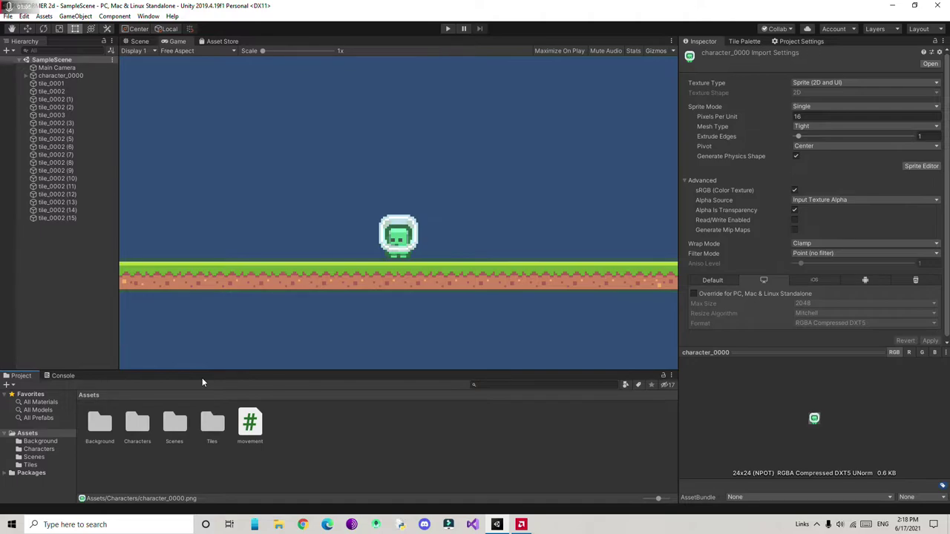
Open the Animation window and dock it next to the Console.
{"action": "left_click", "coordinate": [141, 17]}
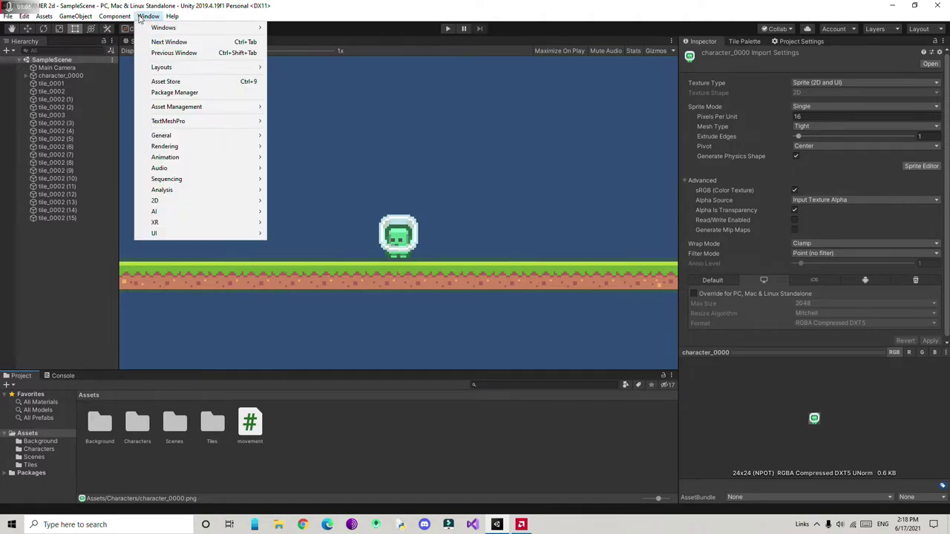
{"action": "mouse_move", "coordinate": [181, 159]}
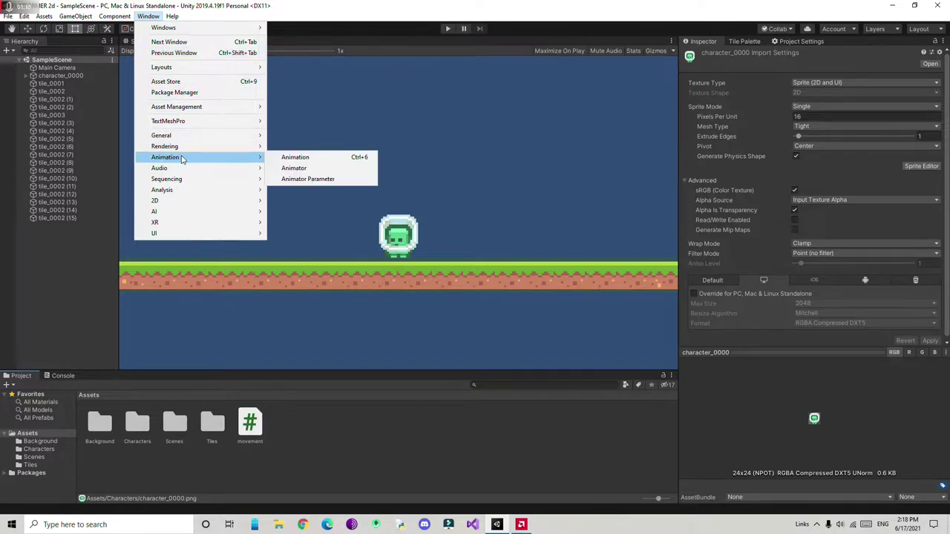
{"action": "left_click", "coordinate": [286, 159]}
{"action": "left_click_drag", "start_coordinate": [77, 190], "coordinate": [190, 196]}
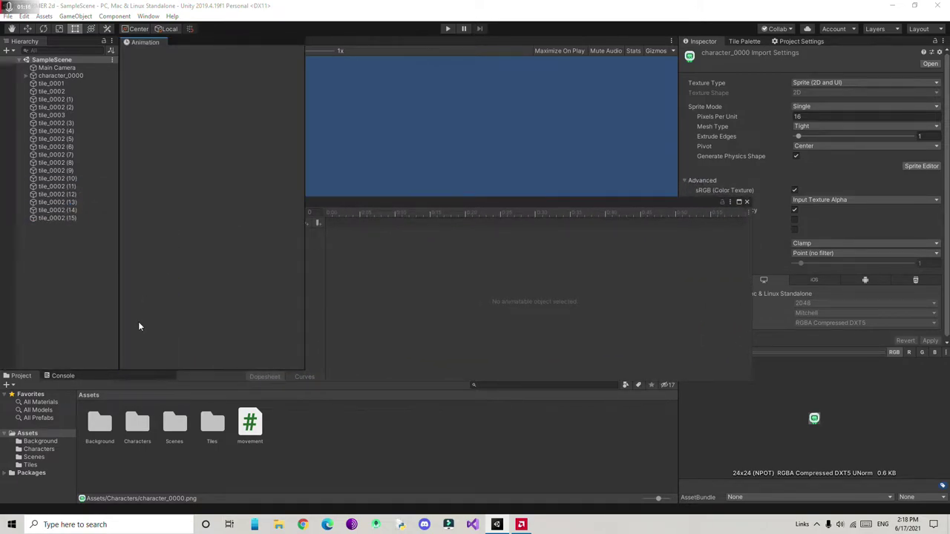
{"action": "left_click_drag", "start_coordinate": [138, 327], "coordinate": [107, 378]}
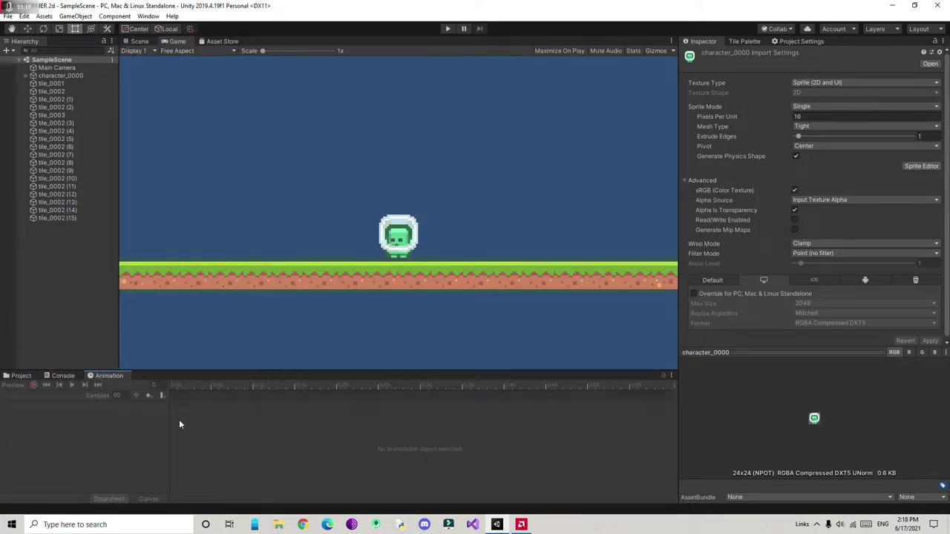
Open the Animator window alongside the Scene and Game views.
{"action": "left_click", "coordinate": [148, 16]}
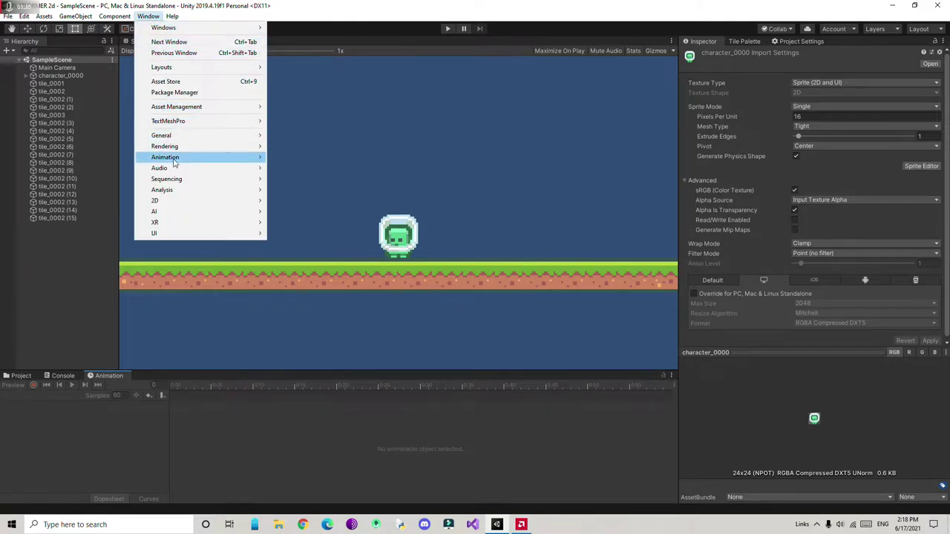
{"action": "mouse_move", "coordinate": [174, 158]}
{"action": "left_click", "coordinate": [293, 168]}
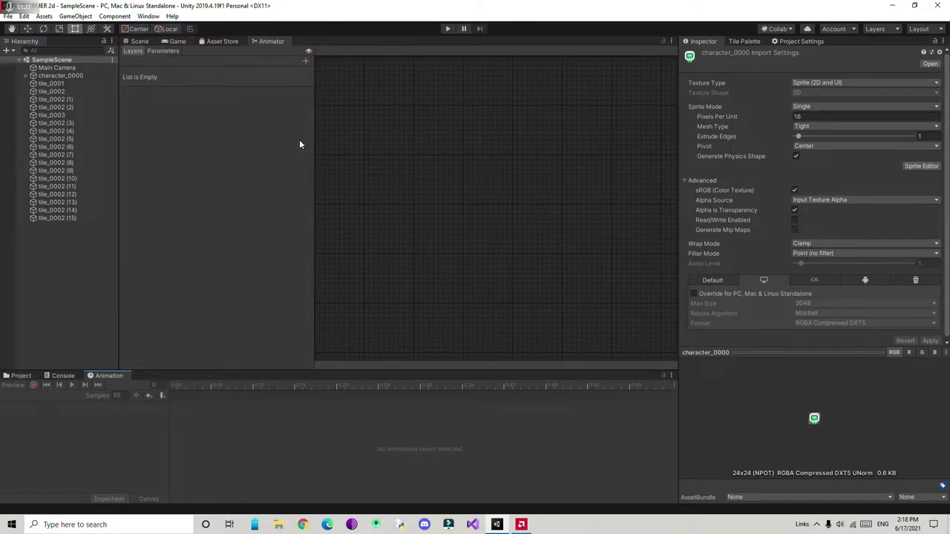
Begin creating an animation clip for character_0000 and make a new folder named Animation in Assets for it.
{"action": "left_click", "coordinate": [138, 41]}
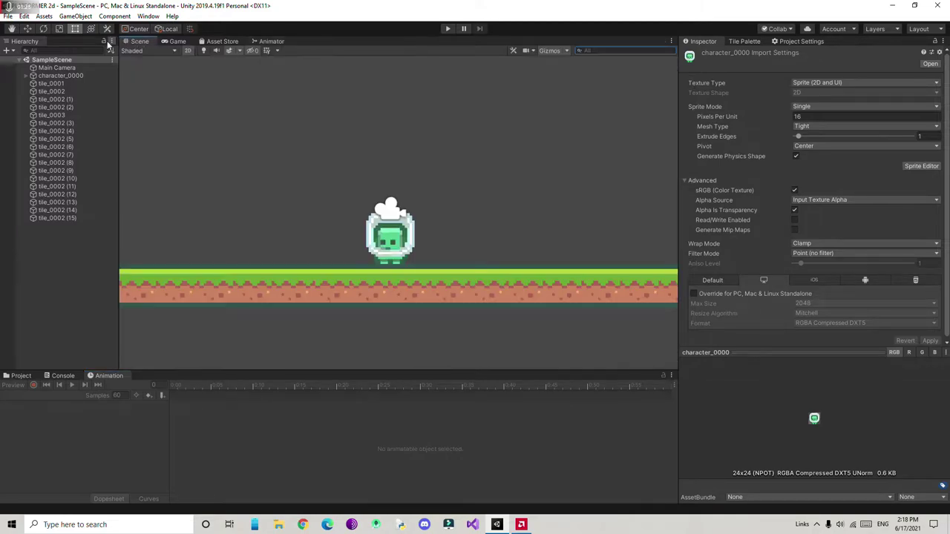
{"action": "left_click", "coordinate": [49, 76]}
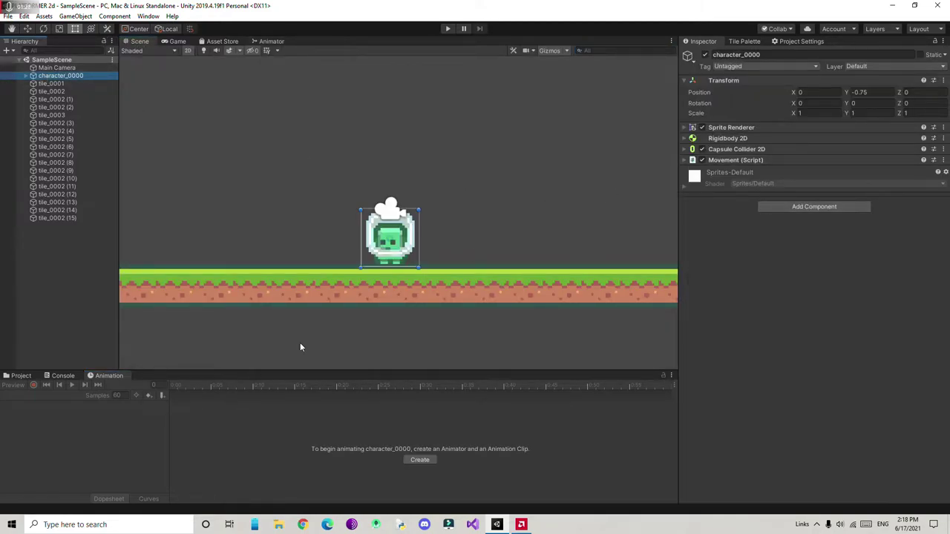
{"action": "left_click", "coordinate": [420, 460]}
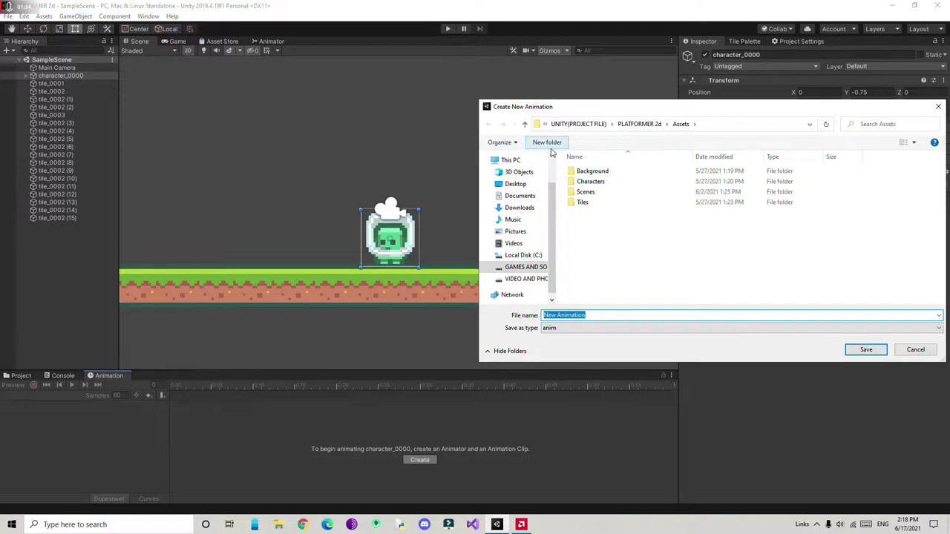
{"action": "left_click", "coordinate": [548, 144]}
{"action": "key", "text": "Return"}
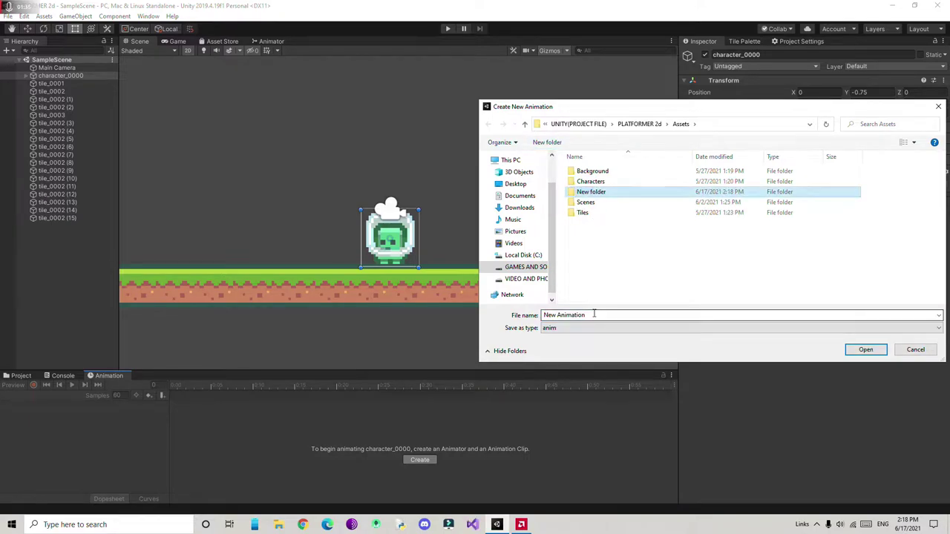
{"action": "right_click", "coordinate": [594, 192]}
{"action": "left_click", "coordinate": [620, 426]}
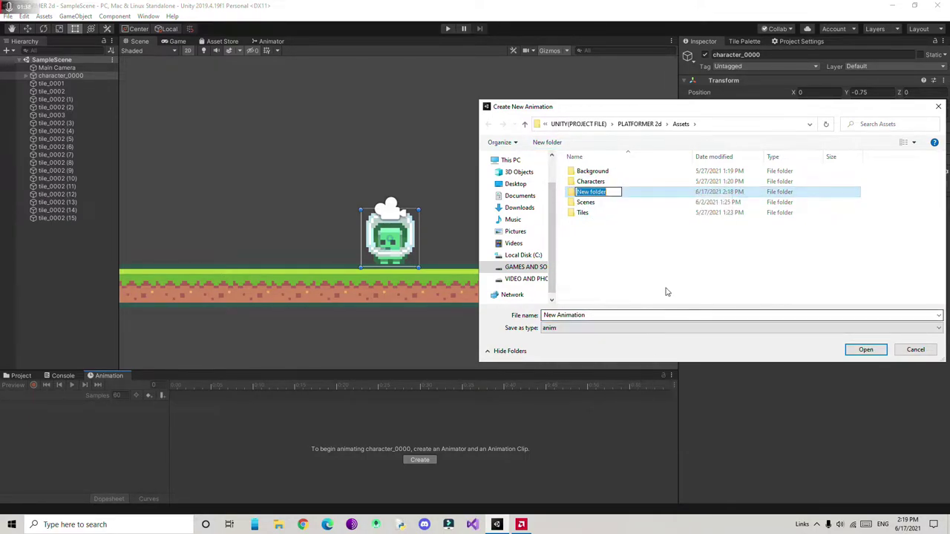
{"action": "type", "text": "Animati"}
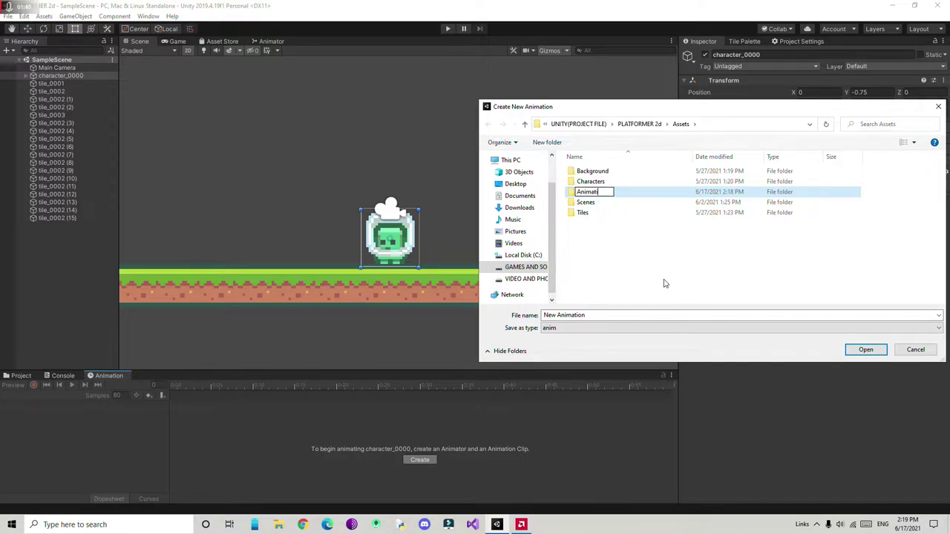
{"action": "type", "text": "on"}
{"action": "left_click", "coordinate": [635, 193]}
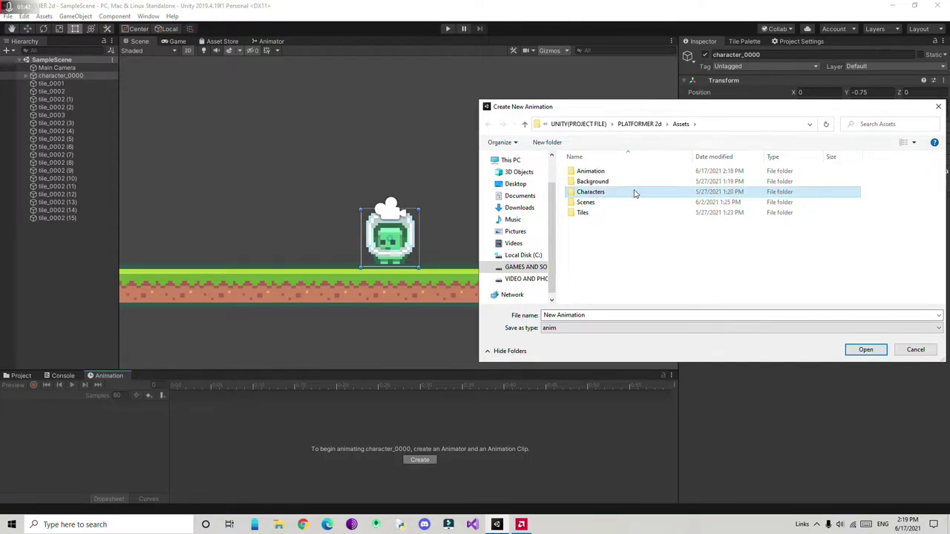
Save the character's new clip as idle in the Animation folder.
{"action": "double_click", "coordinate": [629, 173]}
{"action": "left_click", "coordinate": [598, 314]}
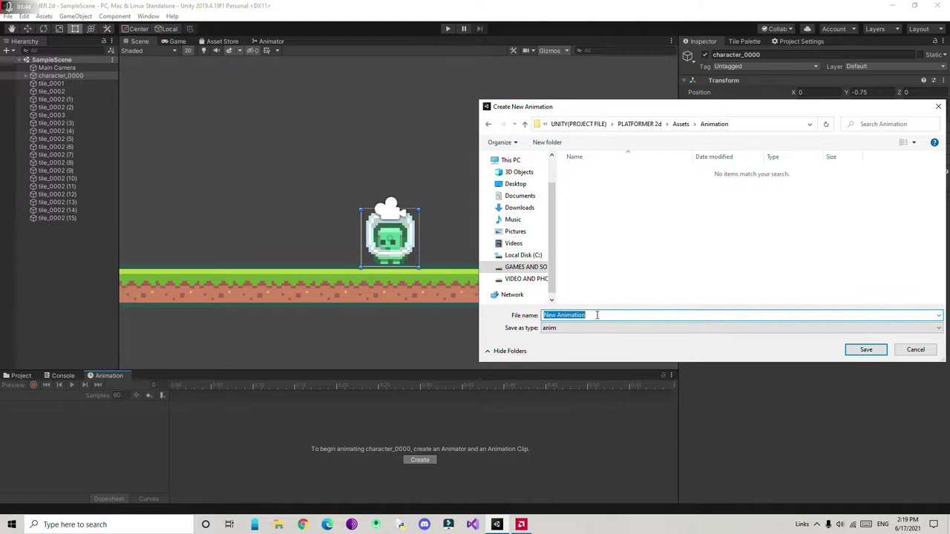
{"action": "type", "text": "I"}
{"action": "left_click", "coordinate": [868, 349]}
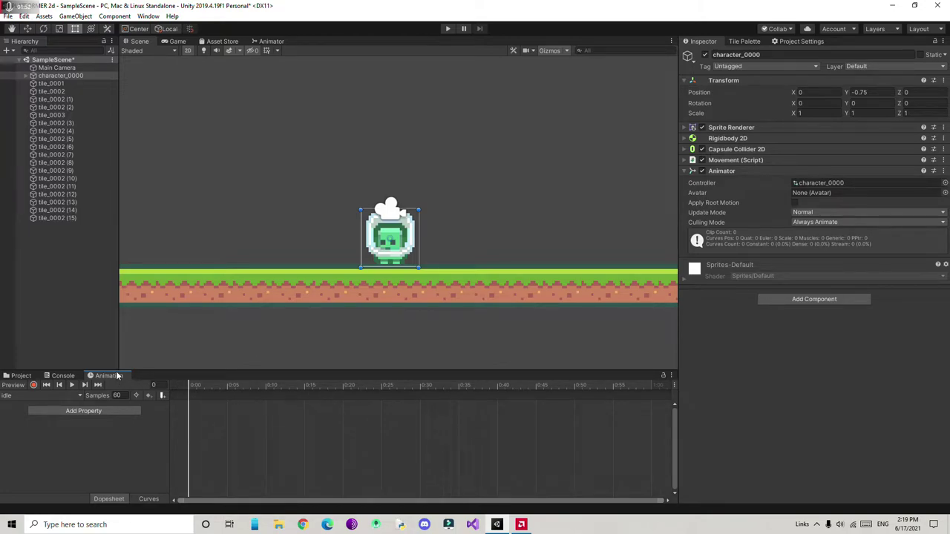
Dock the Animation window beneath the Scene view and add the Sprite Renderer's Sprite property to the idle clip.
{"action": "left_click_drag", "start_coordinate": [116, 375], "coordinate": [233, 337]}
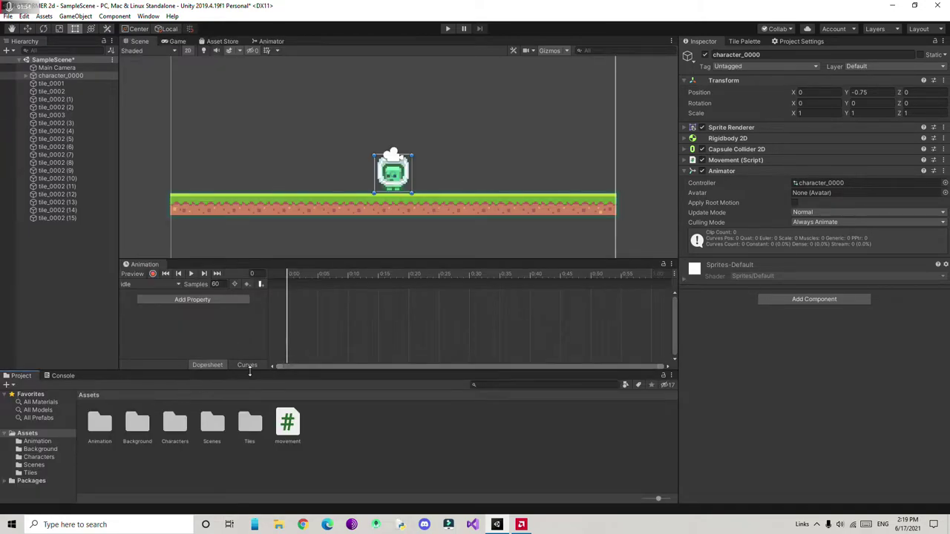
{"action": "left_click", "coordinate": [196, 300]}
{"action": "left_click", "coordinate": [256, 306]}
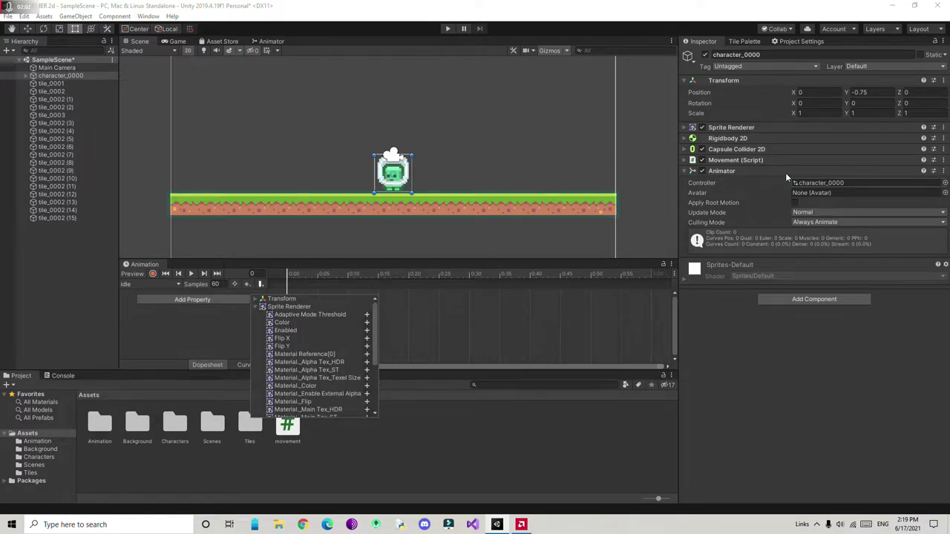
{"action": "left_click", "coordinate": [687, 128]}
{"action": "left_click", "coordinate": [689, 128]}
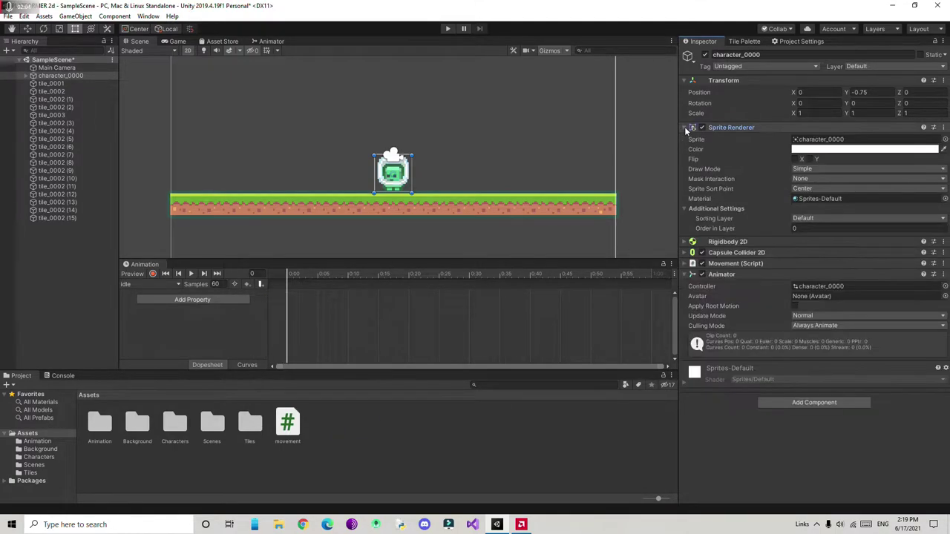
{"action": "left_click", "coordinate": [230, 300]}
{"action": "left_click", "coordinate": [260, 307]}
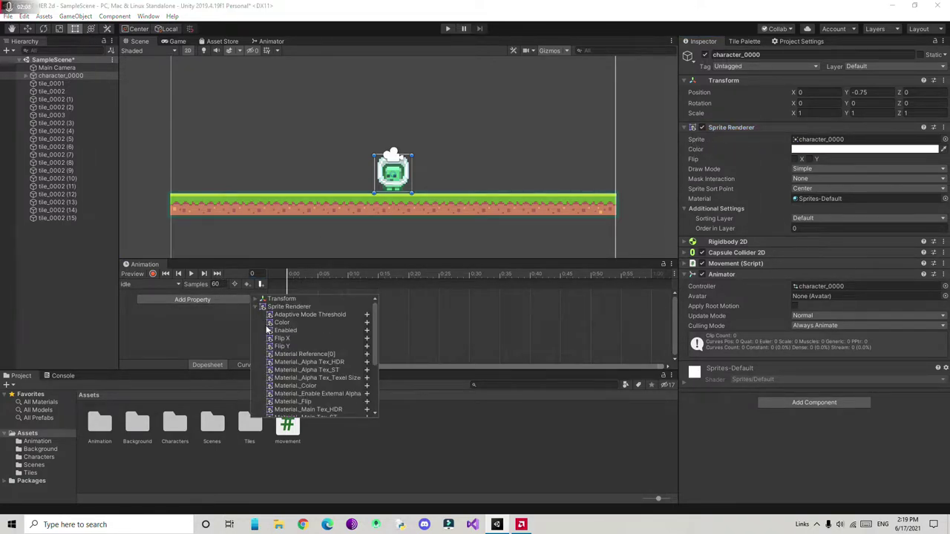
{"action": "scroll", "coordinate": [288, 350], "scroll_direction": "down", "scroll_amount": 5}
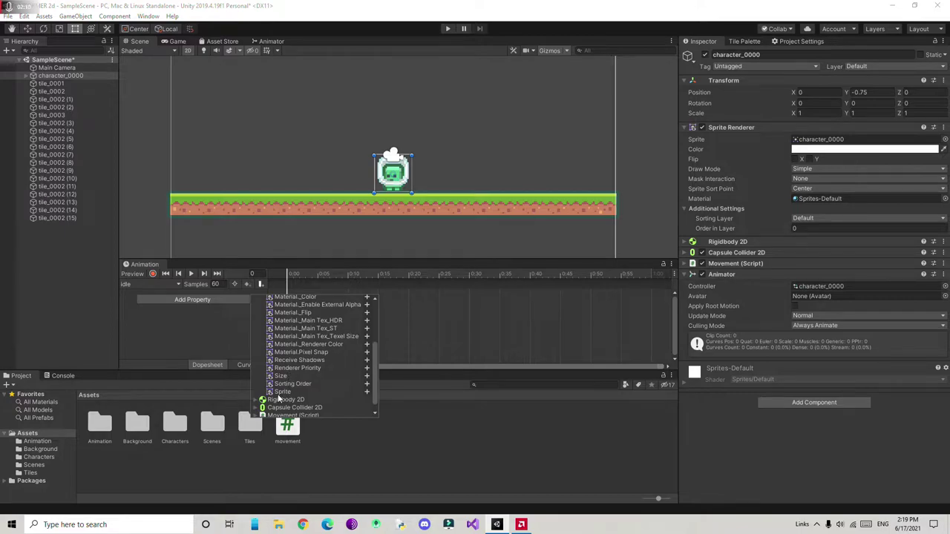
{"action": "left_click", "coordinate": [367, 391]}
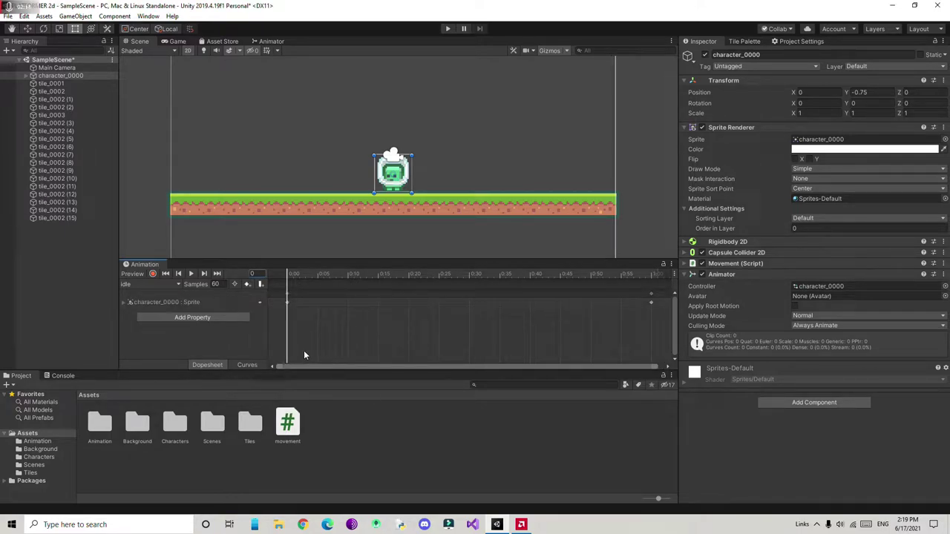
Create another animation clip for the character and save it as Move in the Animation folder.
{"action": "left_click", "coordinate": [171, 285]}
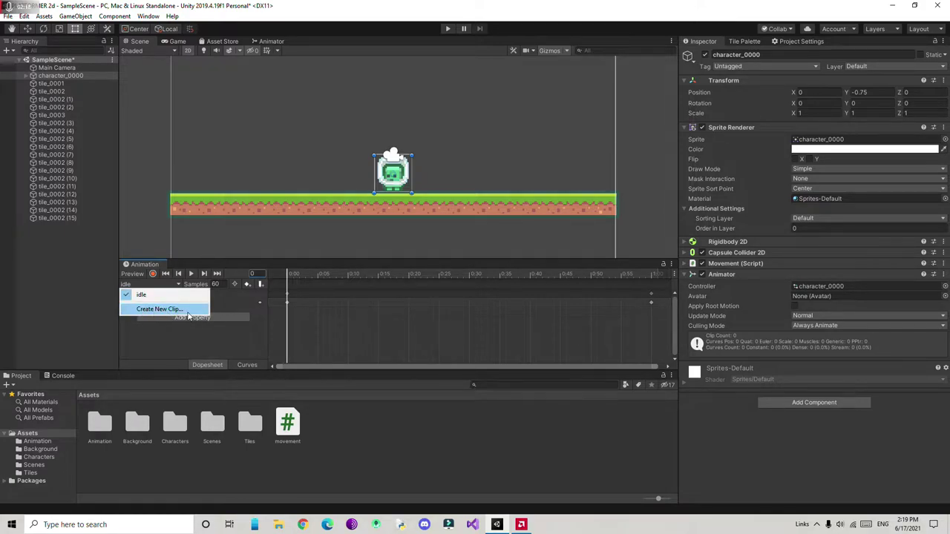
{"action": "left_click", "coordinate": [188, 313]}
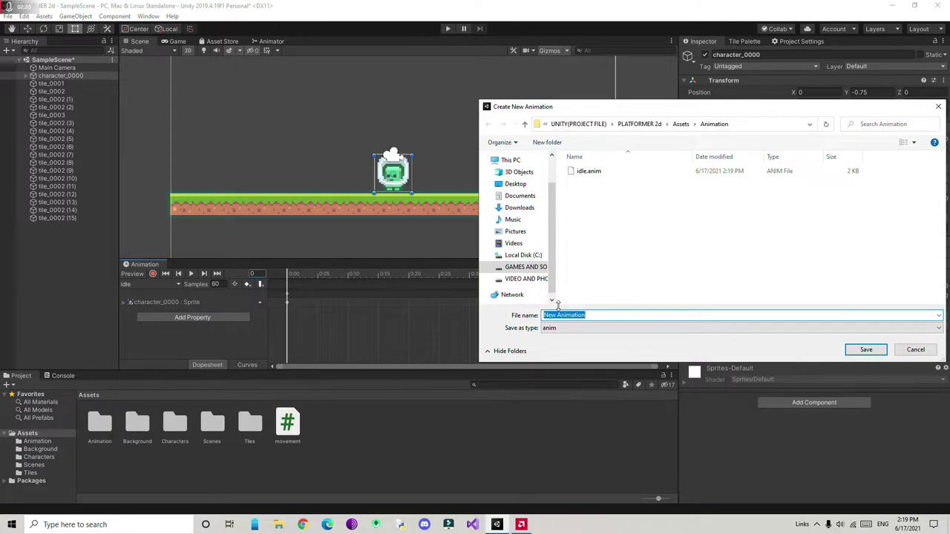
{"action": "type", "text": "Move"}
{"action": "left_click", "coordinate": [855, 349]}
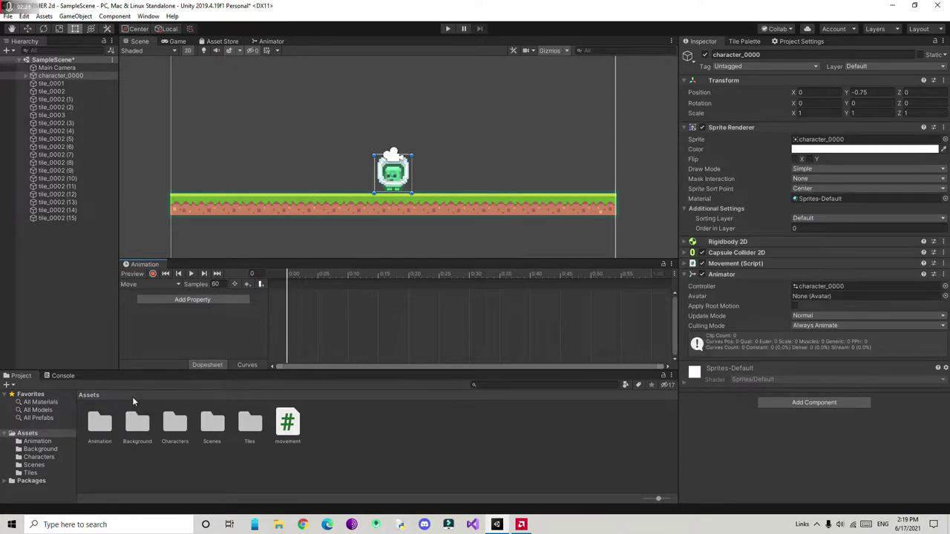
Add the two green character sprites from the Characters folder to the Move clip as keyframes.
{"action": "double_click", "coordinate": [176, 423]}
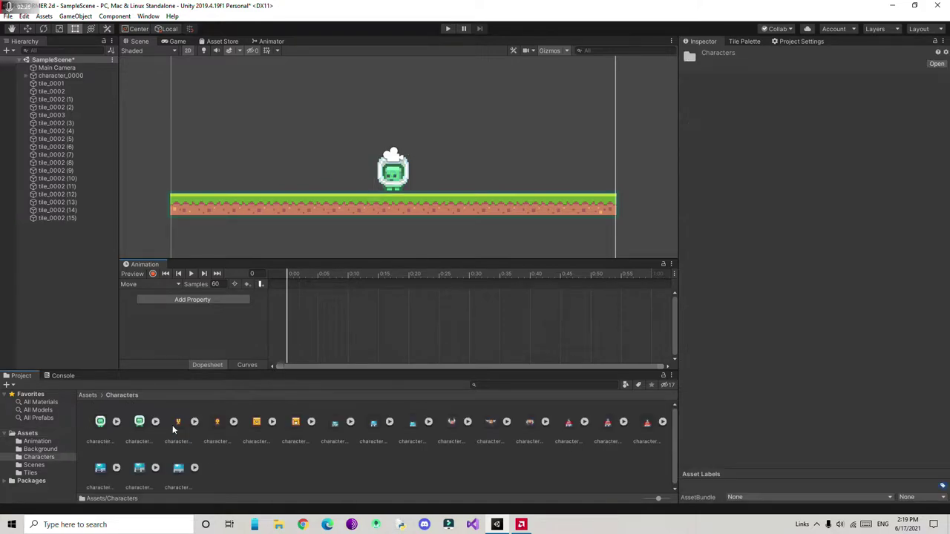
{"action": "left_click", "coordinate": [101, 422]}
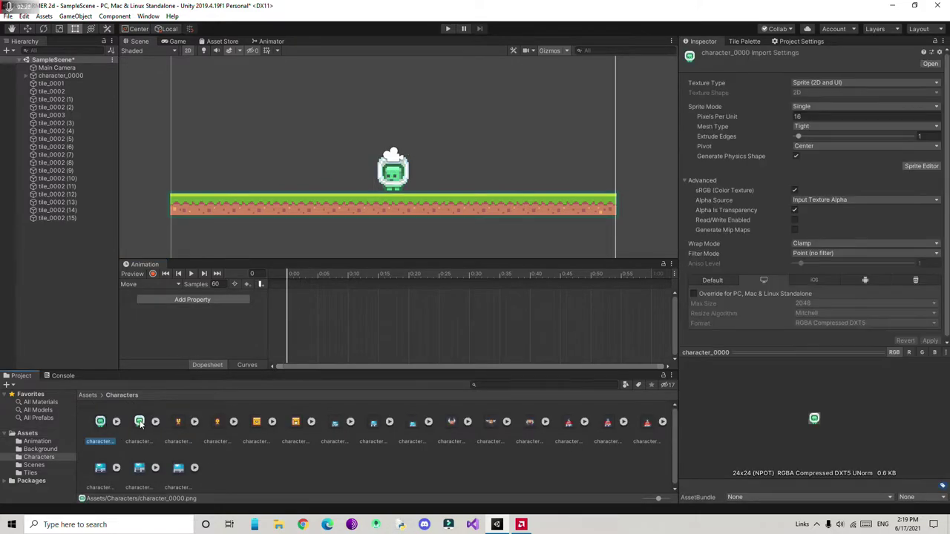
{"action": "left_click", "coordinate": [139, 422], "text": "ctrl"}
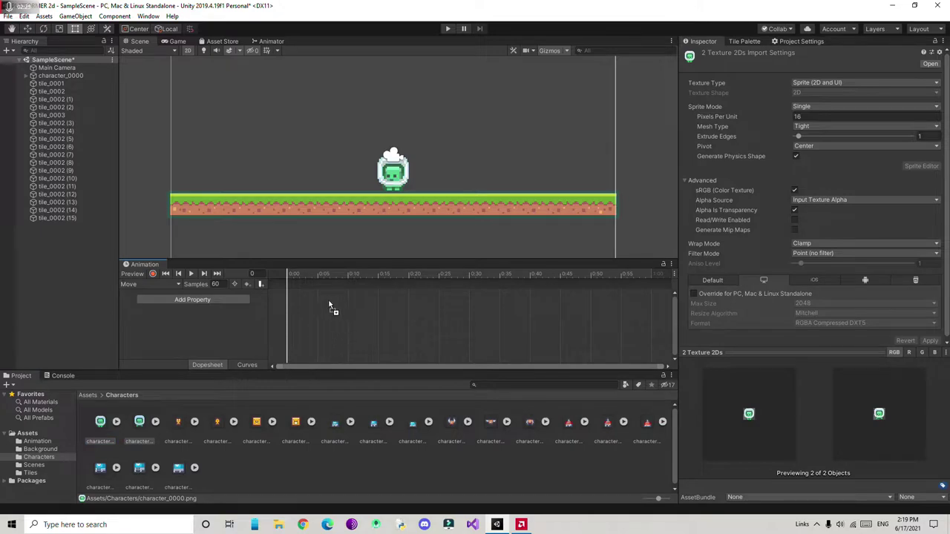
{"action": "left_click_drag", "start_coordinate": [330, 305], "coordinate": [312, 312]}
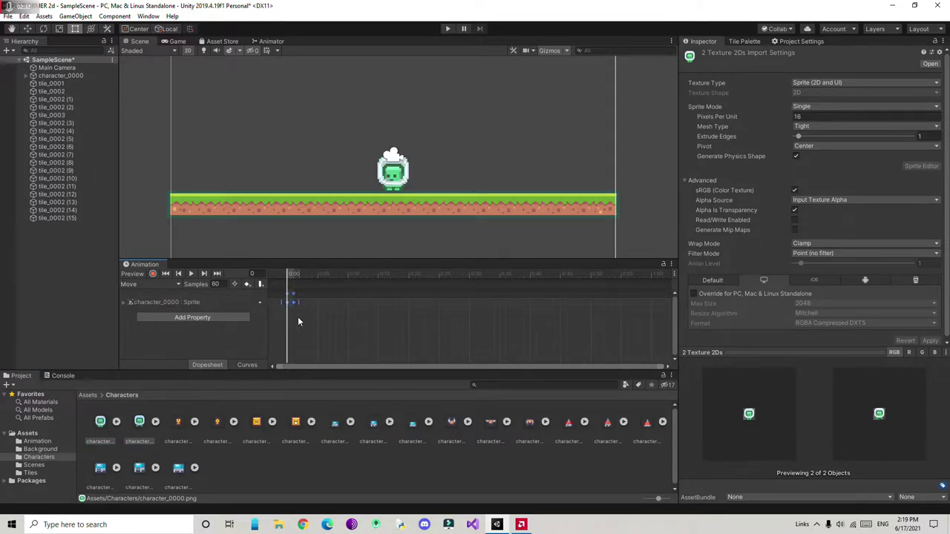
Set the Move clip's samples to 30, shift its second keyframe slightly later, and preview the playback.
{"action": "left_click", "coordinate": [295, 276]}
{"action": "left_click_drag", "start_coordinate": [294, 280], "coordinate": [287, 287]}
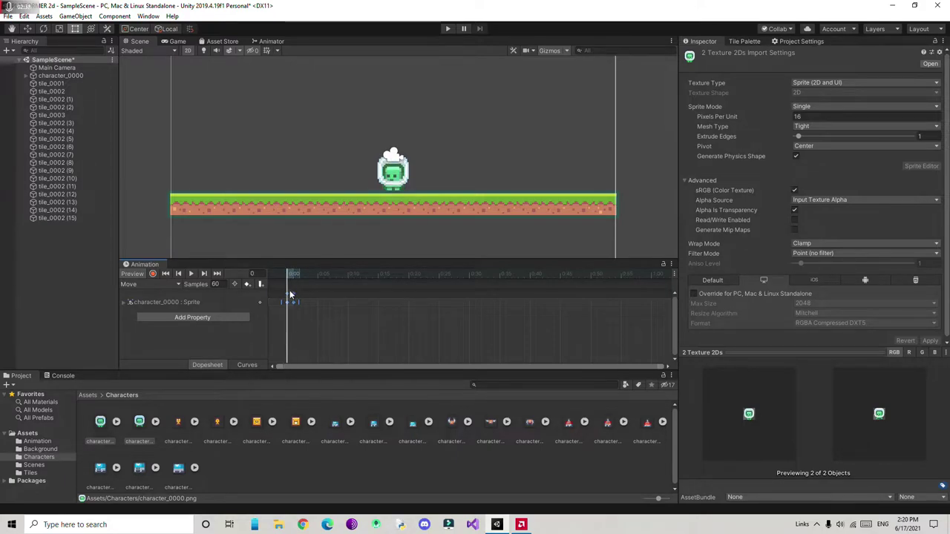
{"action": "left_click", "coordinate": [216, 284]}
{"action": "key", "text": "Return"}
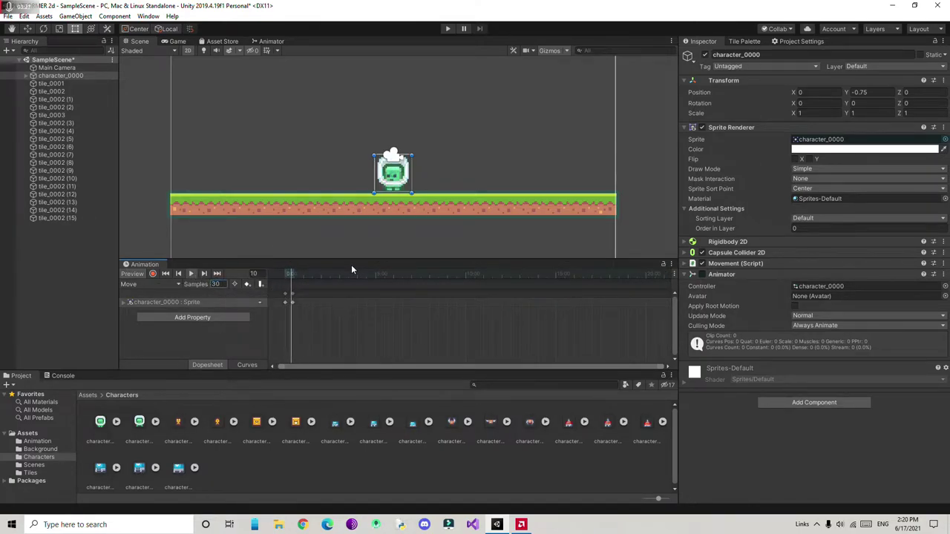
{"action": "left_click_drag", "start_coordinate": [292, 302], "coordinate": [296, 302]}
{"action": "left_click", "coordinate": [191, 274]}
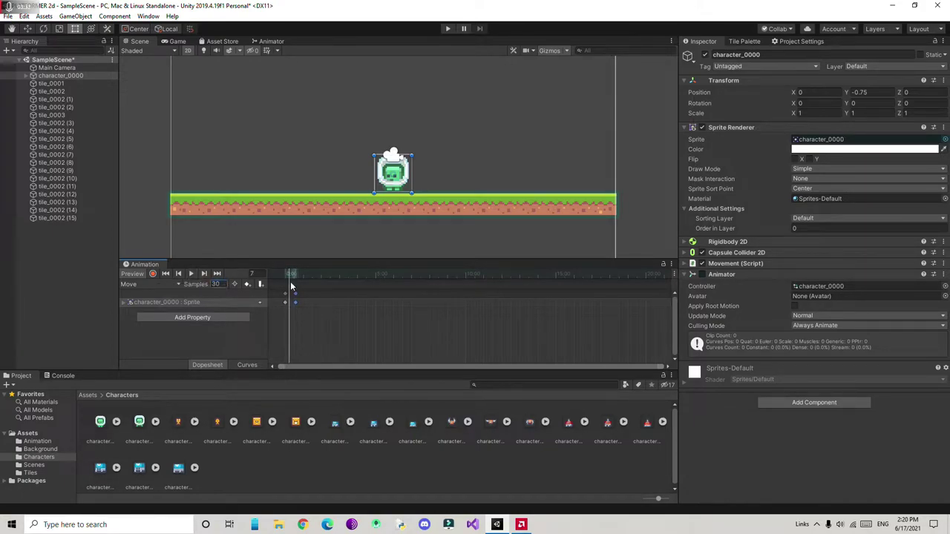
{"action": "left_click_drag", "start_coordinate": [289, 276], "coordinate": [293, 276]}
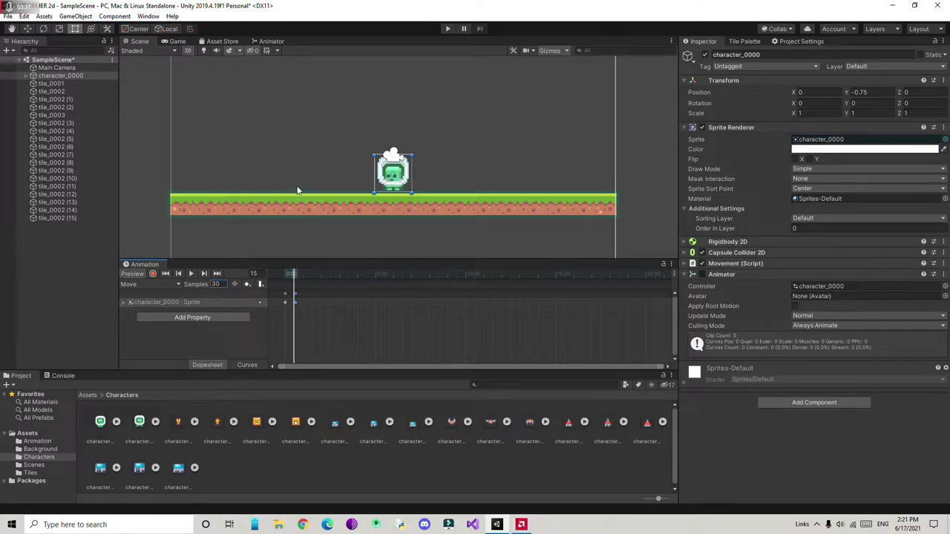
Rearrange the Animator graph so idle stands clear of Any State and Move sits below idle.
{"action": "left_click", "coordinate": [276, 42]}
{"action": "middle_click_drag", "start_coordinate": [452, 150], "coordinate": [547, 65]}
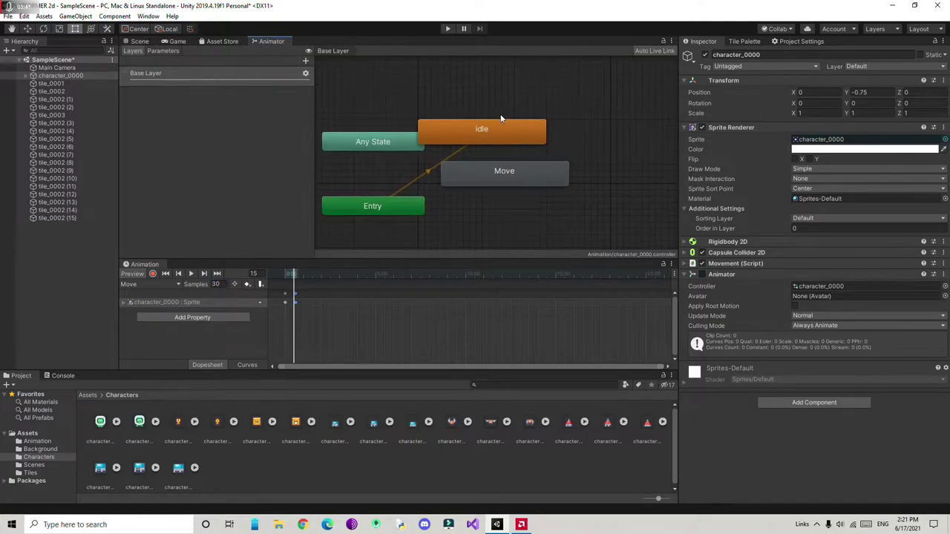
{"action": "double_click", "coordinate": [487, 128]}
{"action": "left_click_drag", "start_coordinate": [489, 174], "coordinate": [517, 197]}
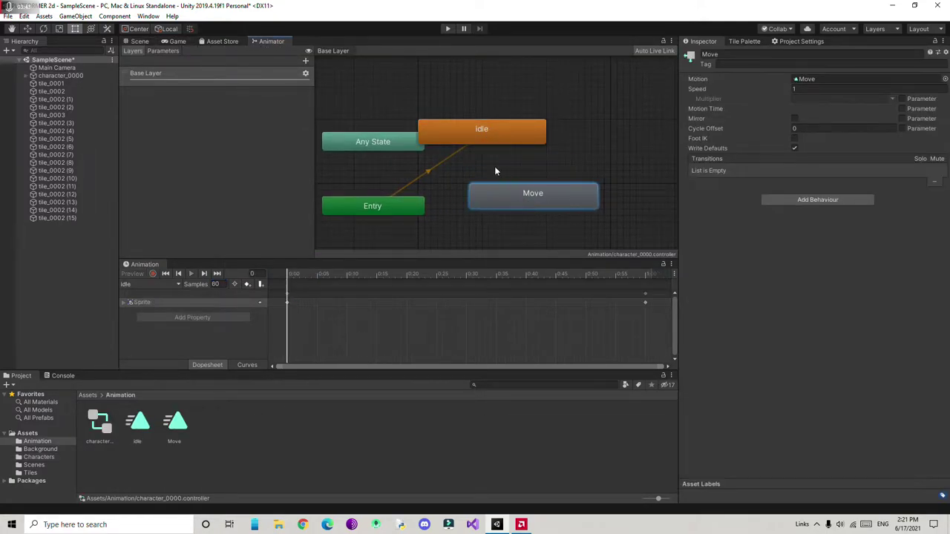
{"action": "left_click_drag", "start_coordinate": [467, 138], "coordinate": [532, 138]}
{"action": "left_click_drag", "start_coordinate": [506, 194], "coordinate": [531, 216]}
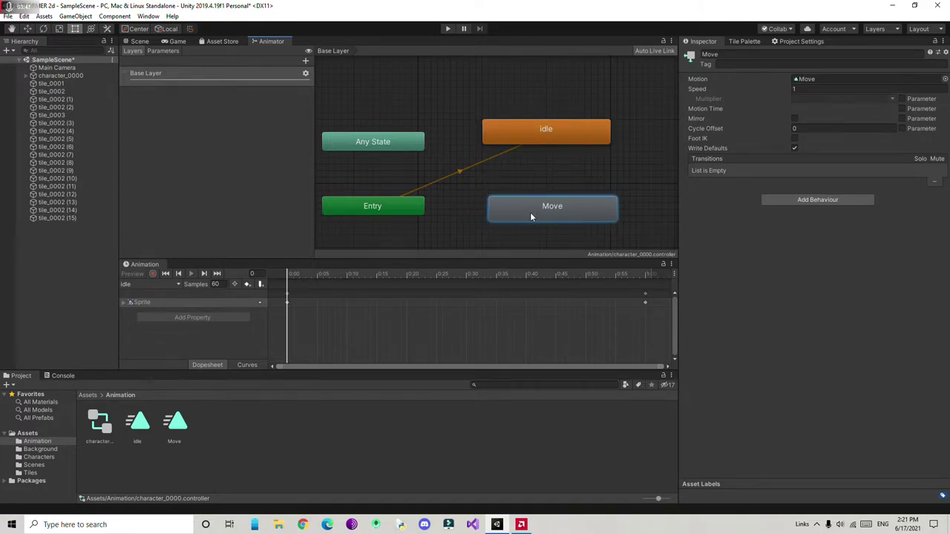
Show the Animator's parameter list and make a transition from the idle state to Move.
{"action": "left_click", "coordinate": [158, 50]}
{"action": "middle_click_drag", "start_coordinate": [557, 128], "coordinate": [506, 103]}
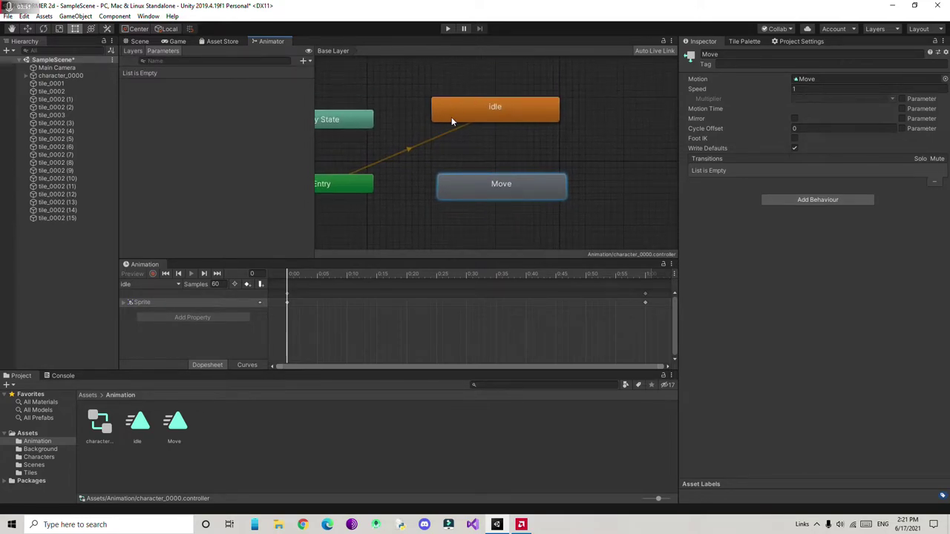
{"action": "right_click", "coordinate": [501, 118]}
{"action": "left_click", "coordinate": [507, 119]}
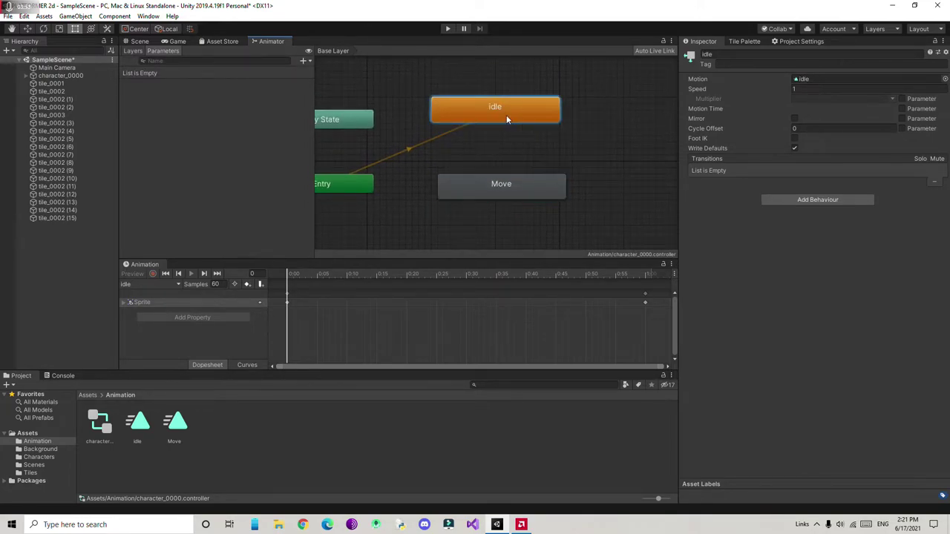
{"action": "left_click", "coordinate": [503, 191]}
{"action": "left_click_drag", "start_coordinate": [495, 193], "coordinate": [493, 198]}
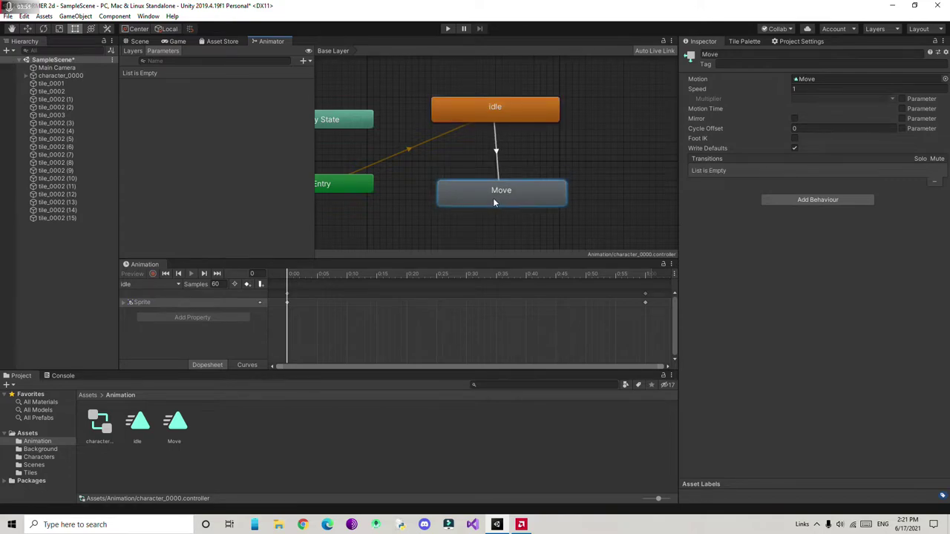
Make a return transition from Move to idle and align the Move state directly beneath idle.
{"action": "right_click", "coordinate": [501, 195]}
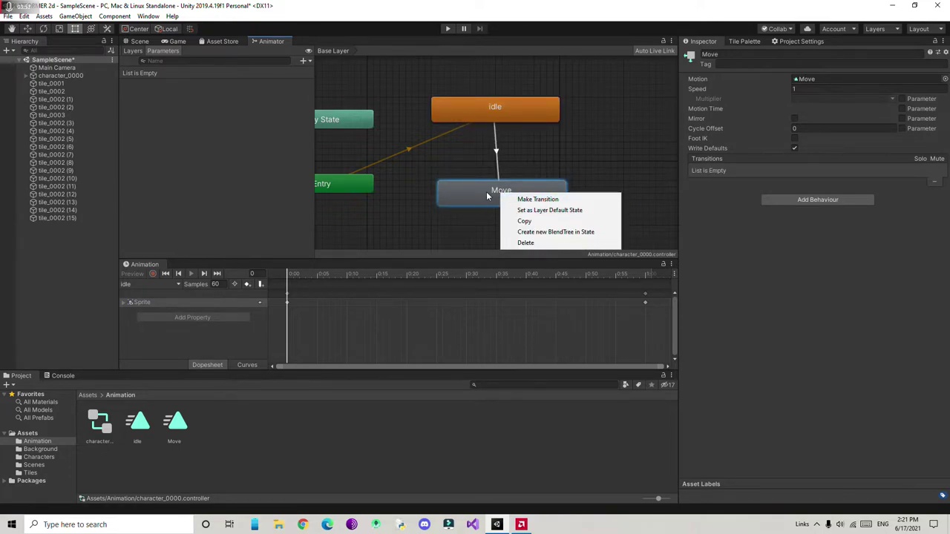
{"action": "left_click", "coordinate": [533, 199]}
{"action": "left_click", "coordinate": [512, 95]}
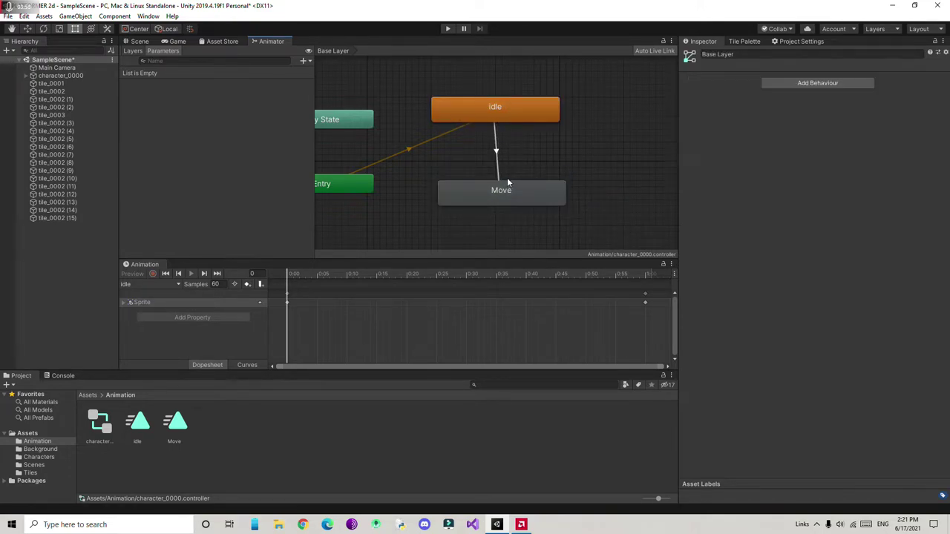
{"action": "right_click", "coordinate": [506, 186]}
{"action": "left_click", "coordinate": [533, 196]}
{"action": "left_click", "coordinate": [511, 100]}
{"action": "right_click", "coordinate": [495, 193]}
{"action": "left_click", "coordinate": [524, 199]}
{"action": "left_click", "coordinate": [494, 111]}
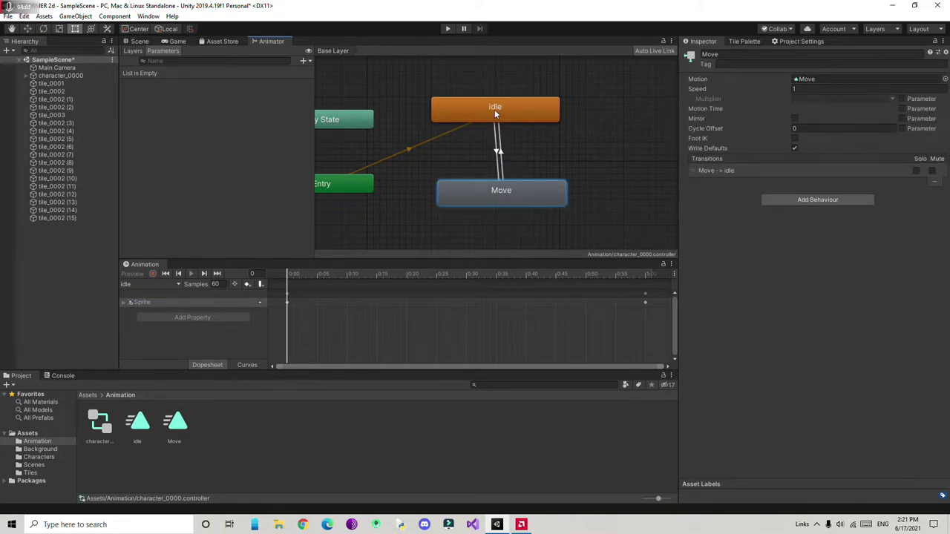
{"action": "left_click_drag", "start_coordinate": [501, 197], "coordinate": [495, 195]}
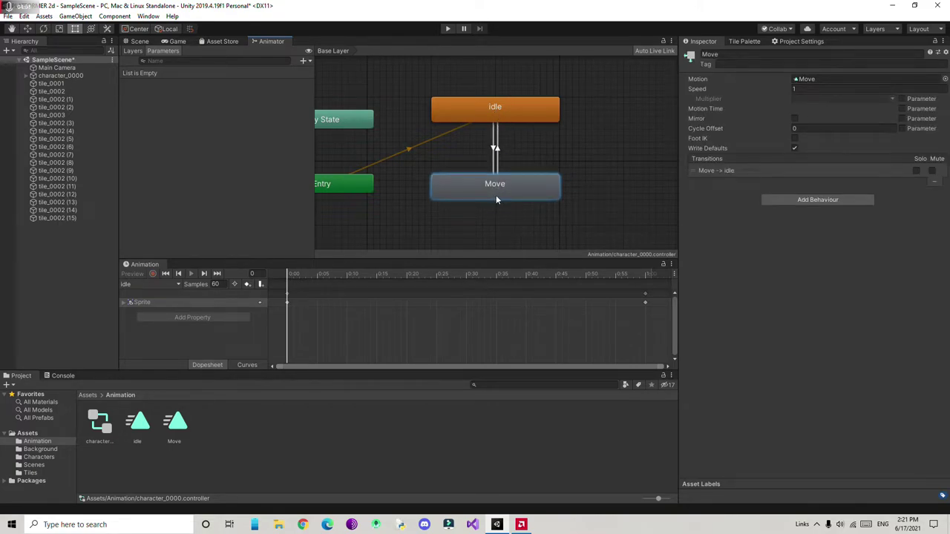
Disable Has Exit Time on the idle-to-Move transition and set its Transition Duration to 0.
{"action": "left_click", "coordinate": [495, 150]}
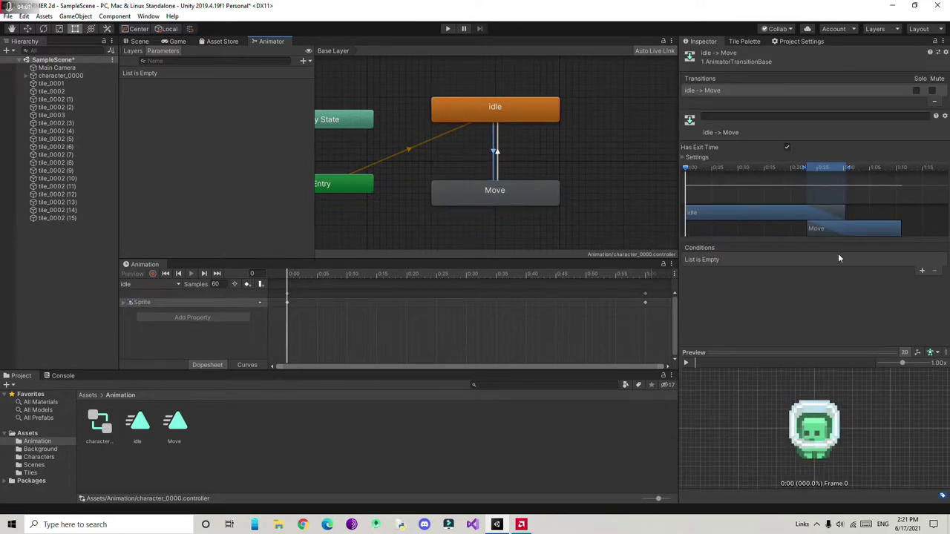
{"action": "left_click", "coordinate": [716, 158]}
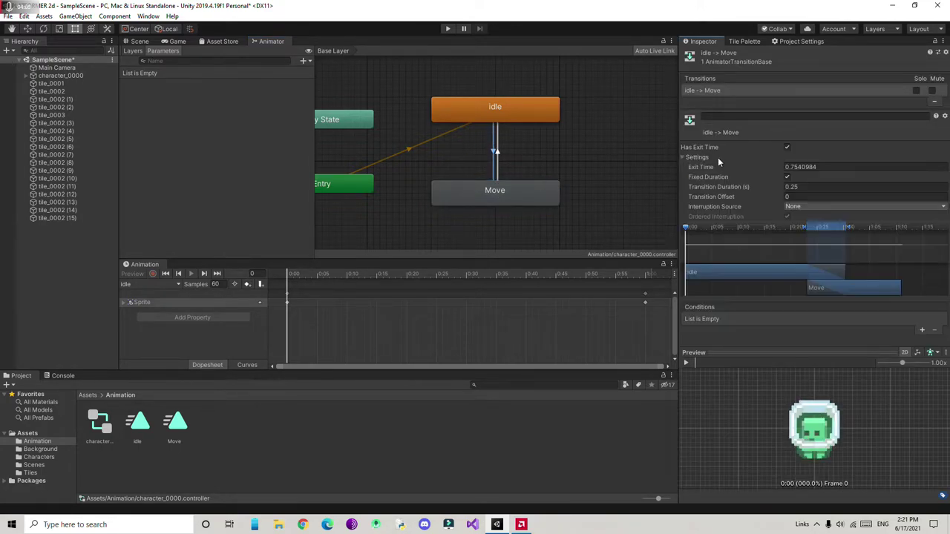
{"action": "left_click", "coordinate": [788, 148]}
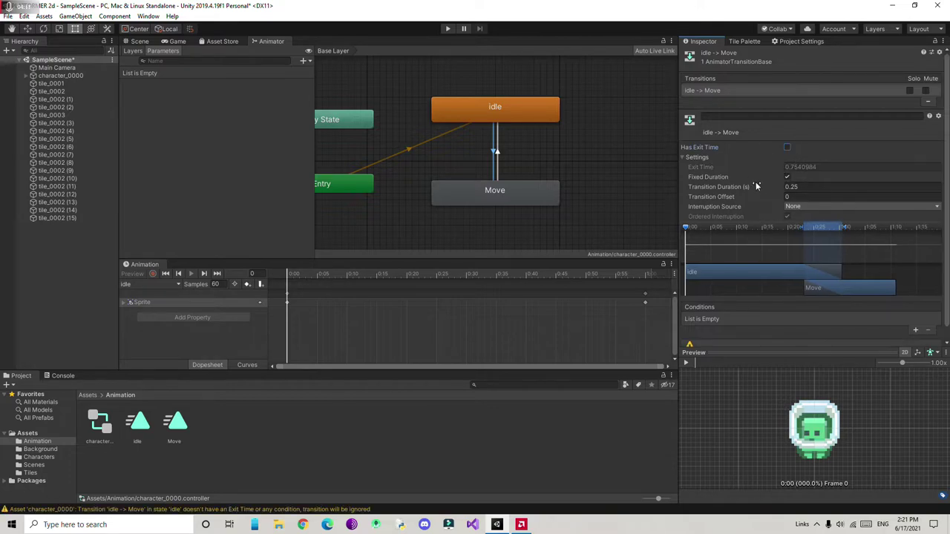
{"action": "left_click", "coordinate": [808, 187]}
{"action": "left_click", "coordinate": [803, 187]}
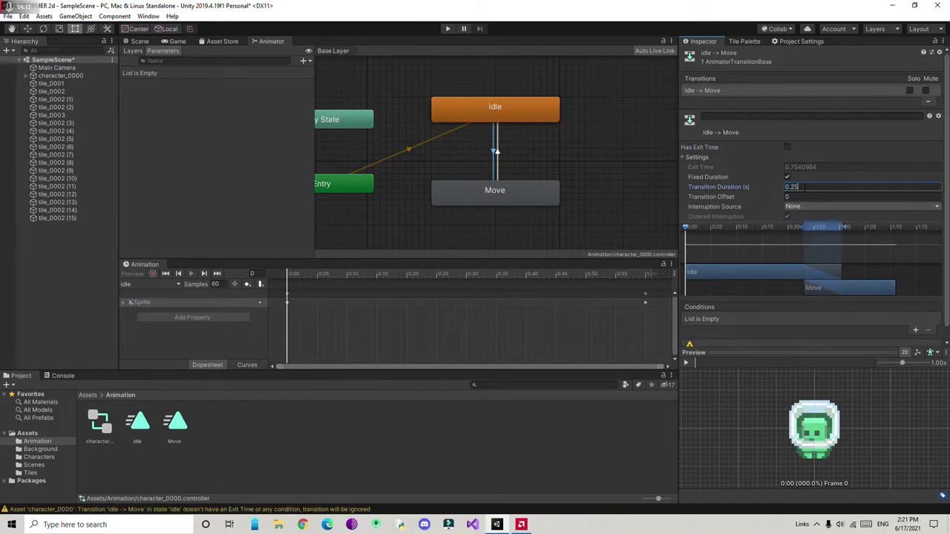
{"action": "key", "text": "BackSpace"}
{"action": "key", "text": "BackSpace"}
{"action": "key", "text": "BackSpace"}
{"action": "key", "text": "BackSpace"}
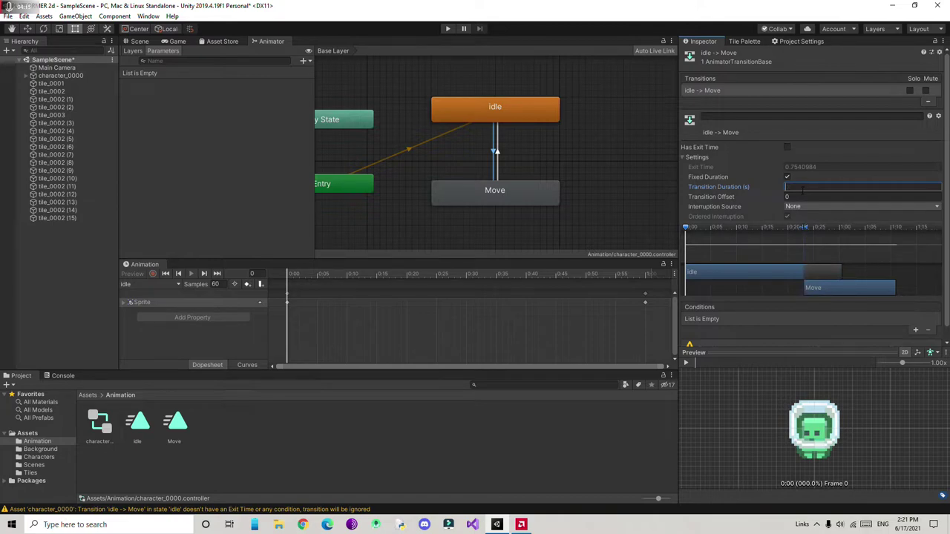
{"action": "type", "text": "0"}
{"action": "scroll", "coordinate": [811, 336], "scroll_direction": "down", "scroll_amount": 1}
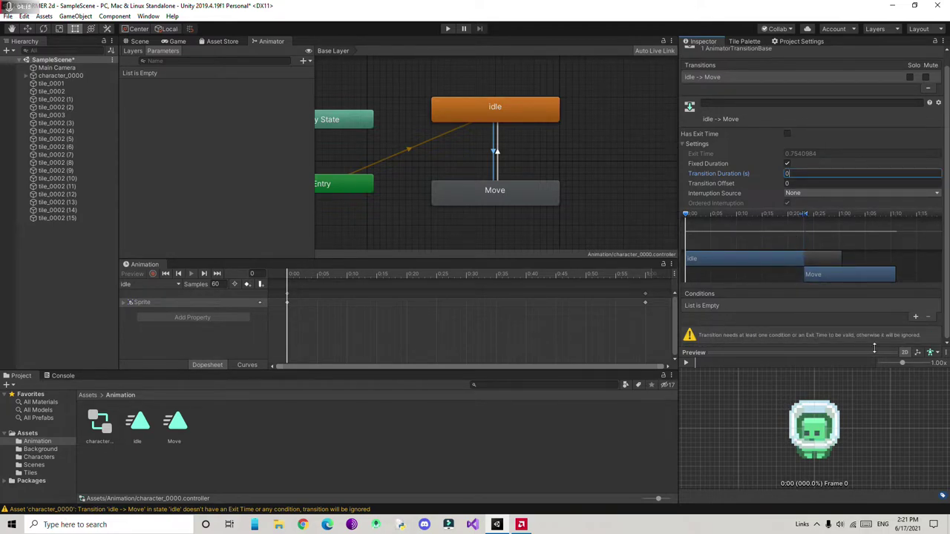
Add a Float parameter named move to the Animator controller.
{"action": "left_click", "coordinate": [305, 62]}
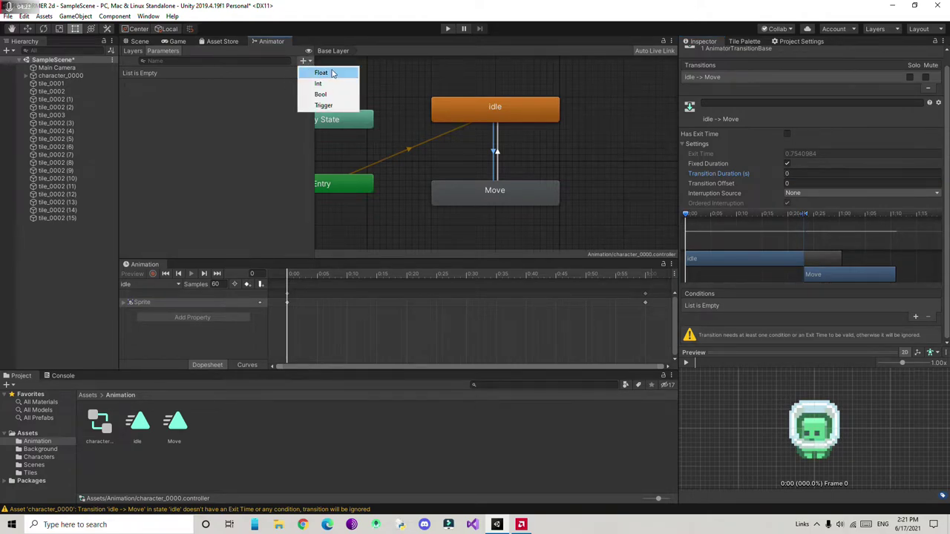
{"action": "left_click", "coordinate": [319, 73]}
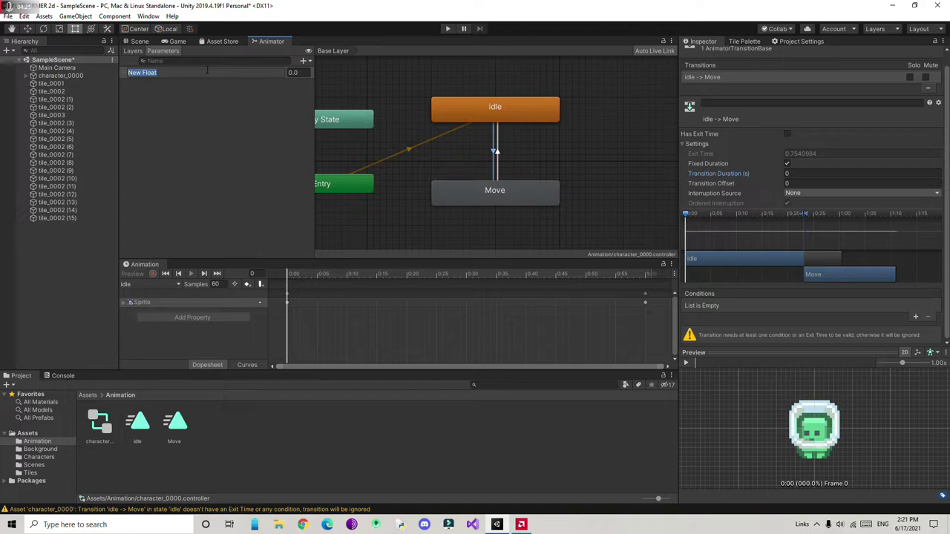
{"action": "type", "text": "move"}
{"action": "left_click", "coordinate": [180, 83]}
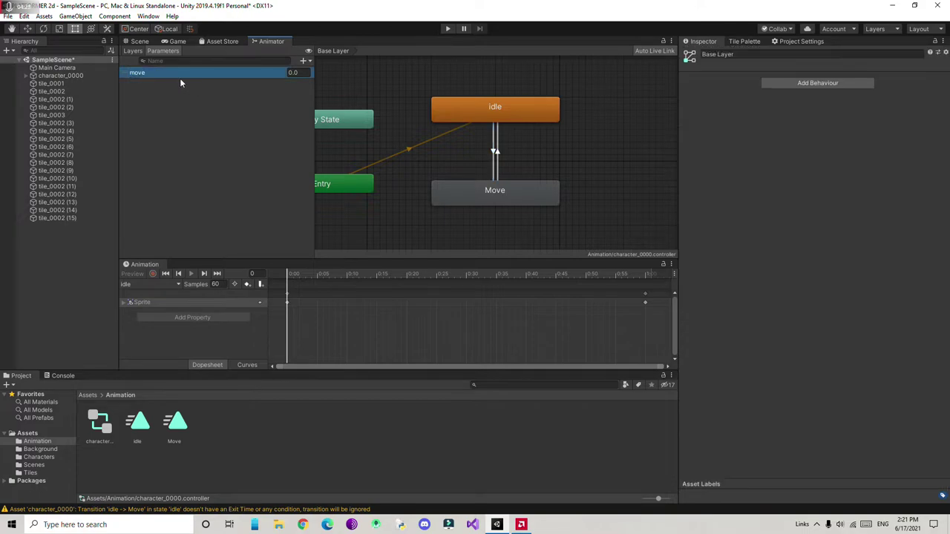
Add a condition to the idle-to-Move transition using move with Greater, and enter its threshold.
{"action": "left_click", "coordinate": [495, 149]}
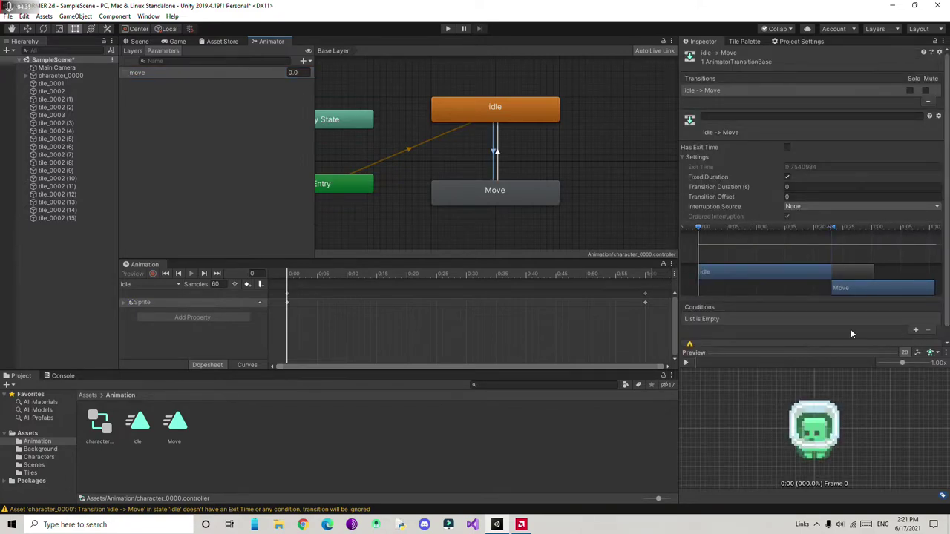
{"action": "left_click", "coordinate": [914, 330]}
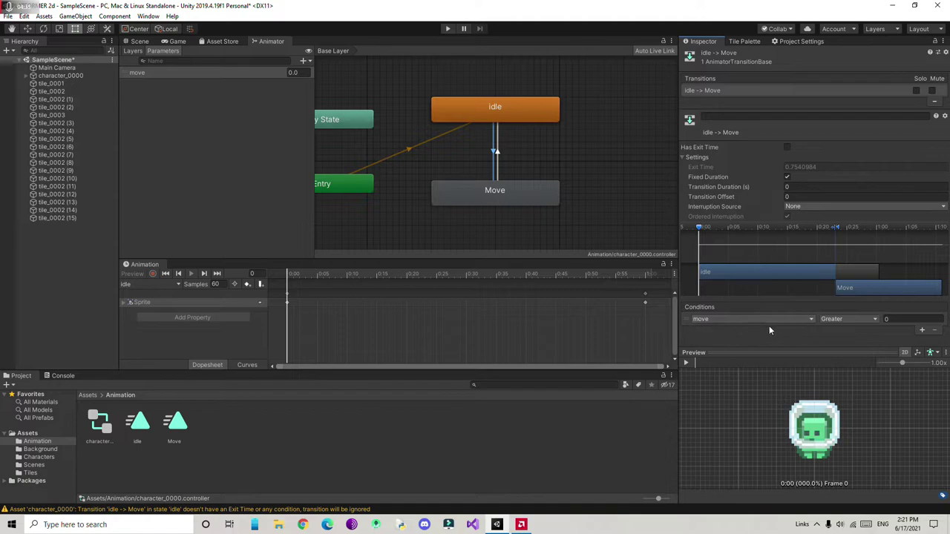
{"action": "left_click", "coordinate": [911, 319]}
{"action": "key", "text": "Return"}
Disable Has Exit Time on the Move-to-idle transition and set its Transition Duration to 0.
{"action": "left_click", "coordinate": [497, 154]}
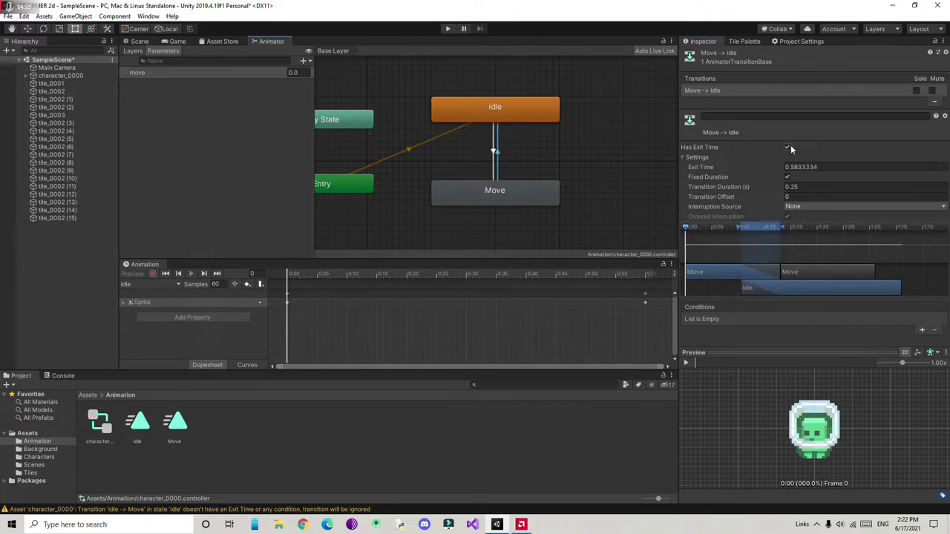
{"action": "left_click", "coordinate": [798, 187]}
{"action": "type", "text": "0"}
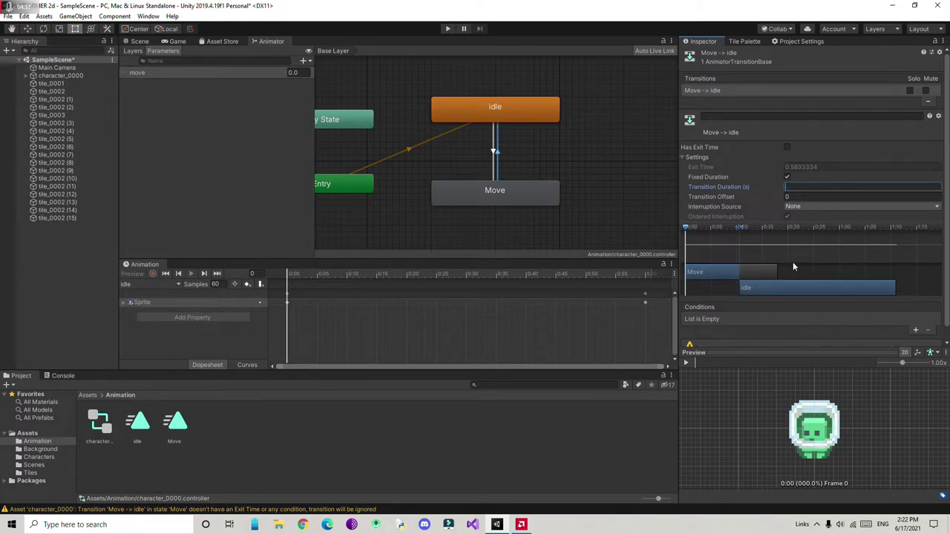
Add a condition to the Move-to-idle transition using move with Less and a threshold of 0.001.
{"action": "left_click", "coordinate": [915, 329]}
{"action": "left_click", "coordinate": [846, 319]}
{"action": "left_click", "coordinate": [840, 345]}
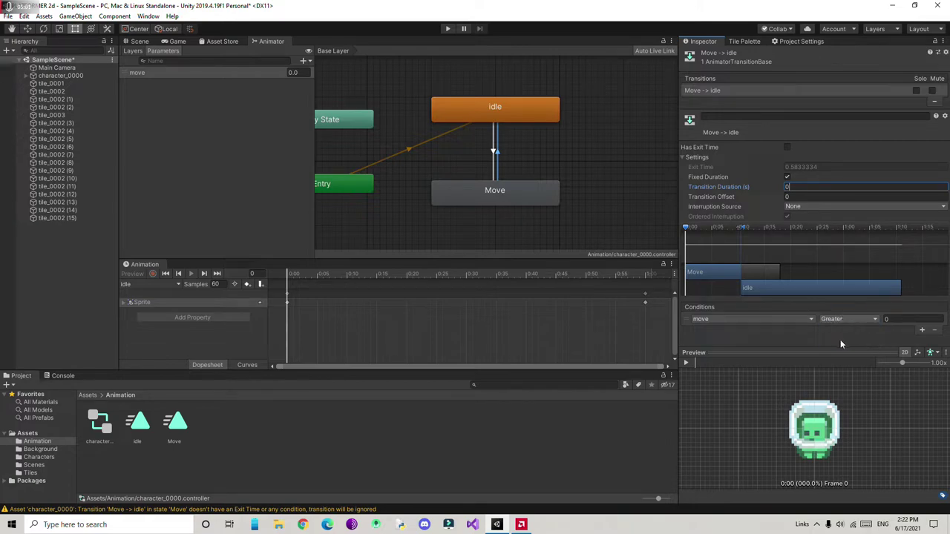
{"action": "left_click", "coordinate": [890, 319]}
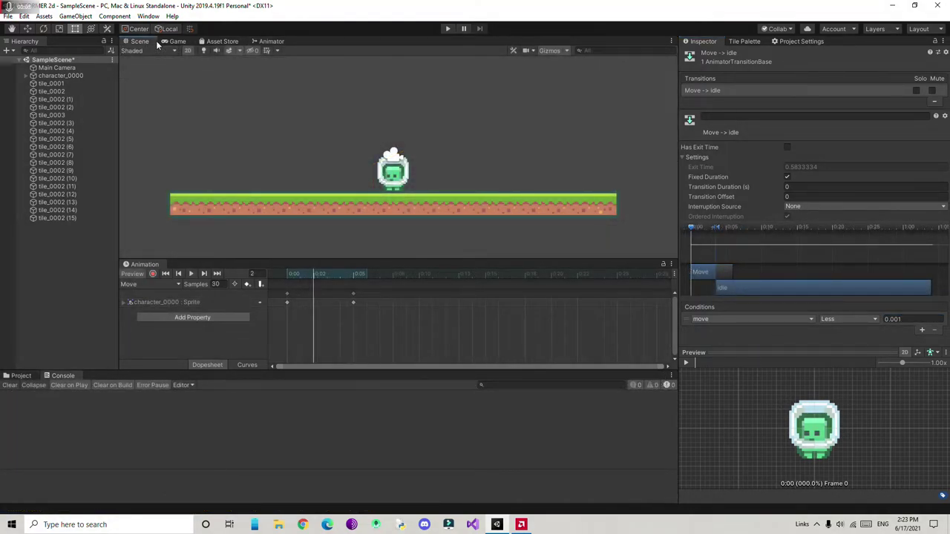
In character_0000's movement script, declare a public Animator variable named animator below whatIsGround and save the file.
{"action": "left_click", "coordinate": [57, 75]}
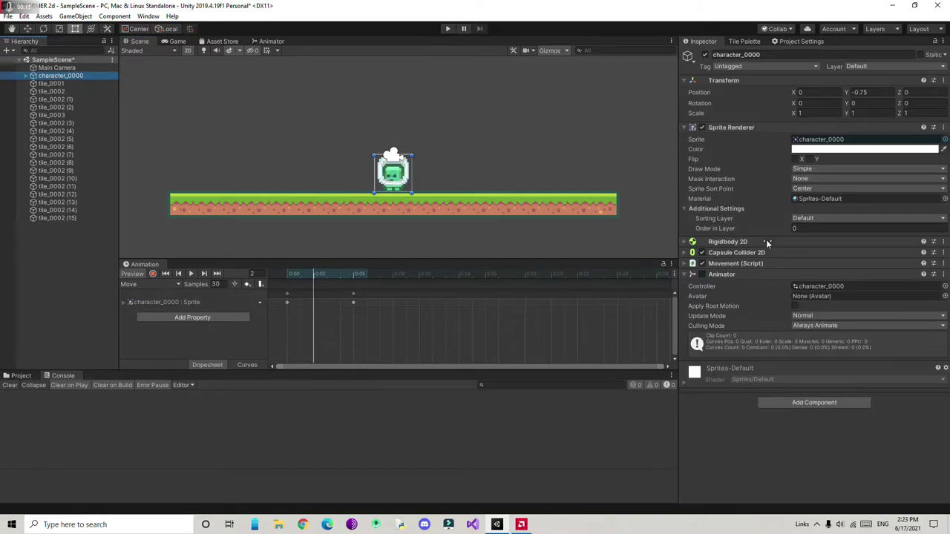
{"action": "left_click", "coordinate": [735, 263]}
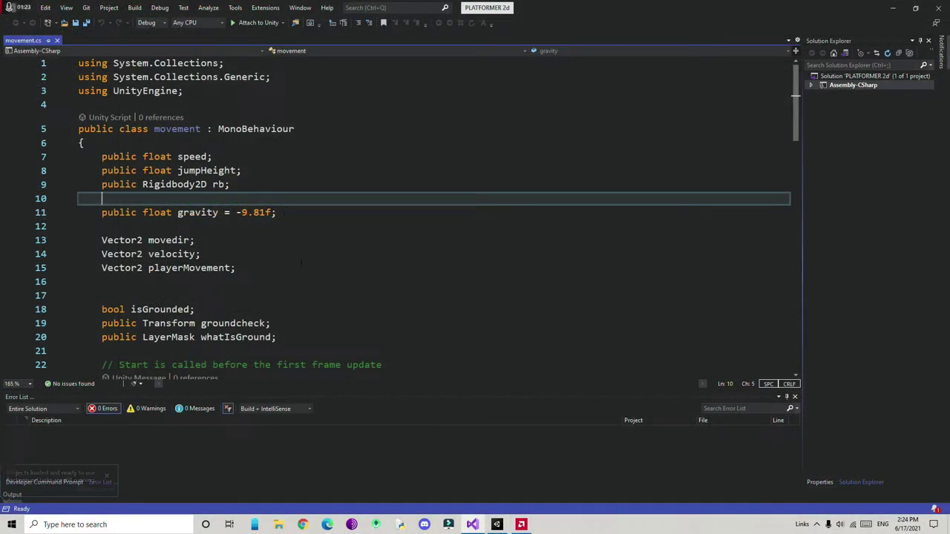
{"action": "left_click", "coordinate": [259, 282]}
{"action": "left_click", "coordinate": [296, 333]}
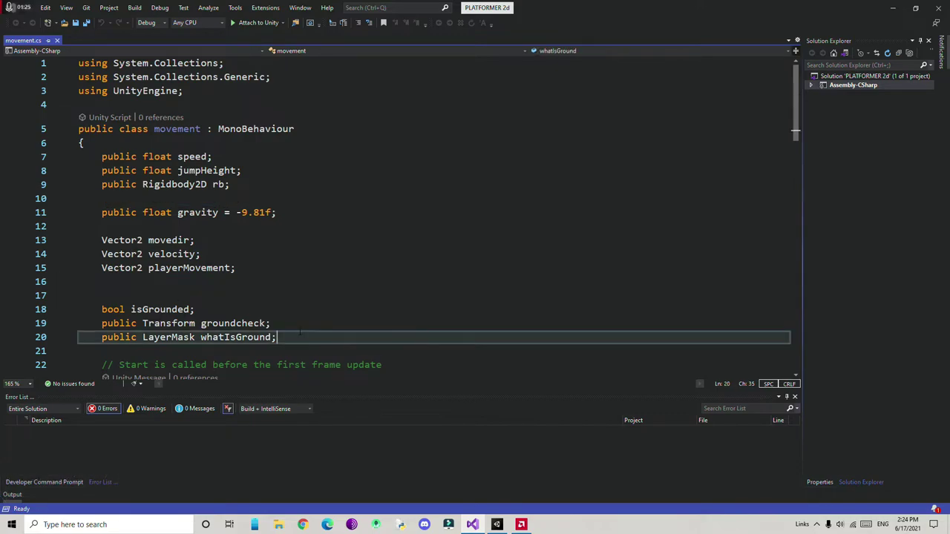
{"action": "key", "text": "Return"}
{"action": "key", "text": "Return"}
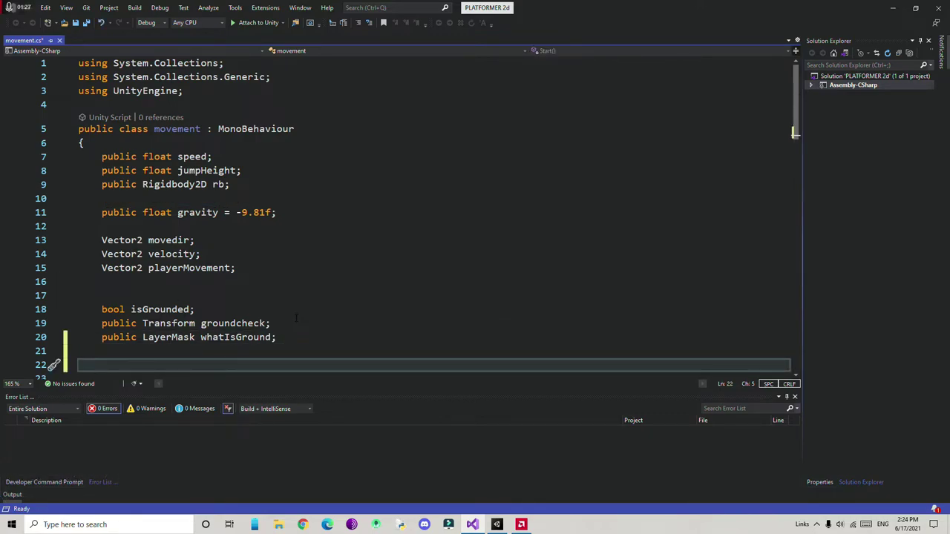
{"action": "type", "text": "public "}
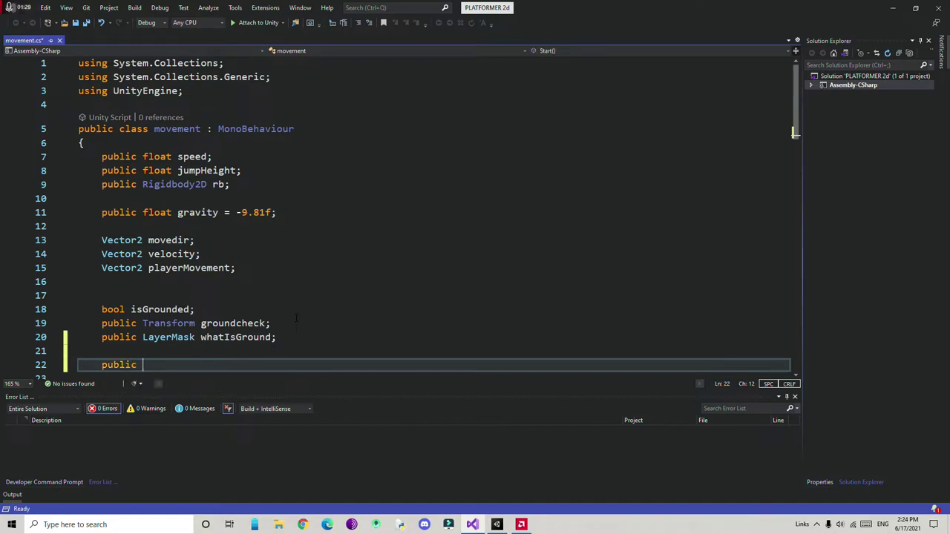
{"action": "type", "text": "Animator"}
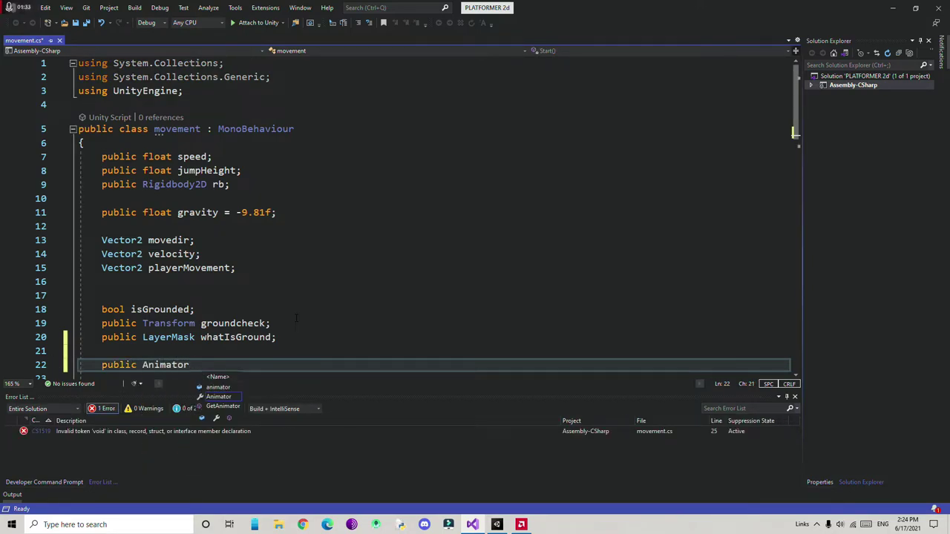
{"action": "type", "text": " animator;"}
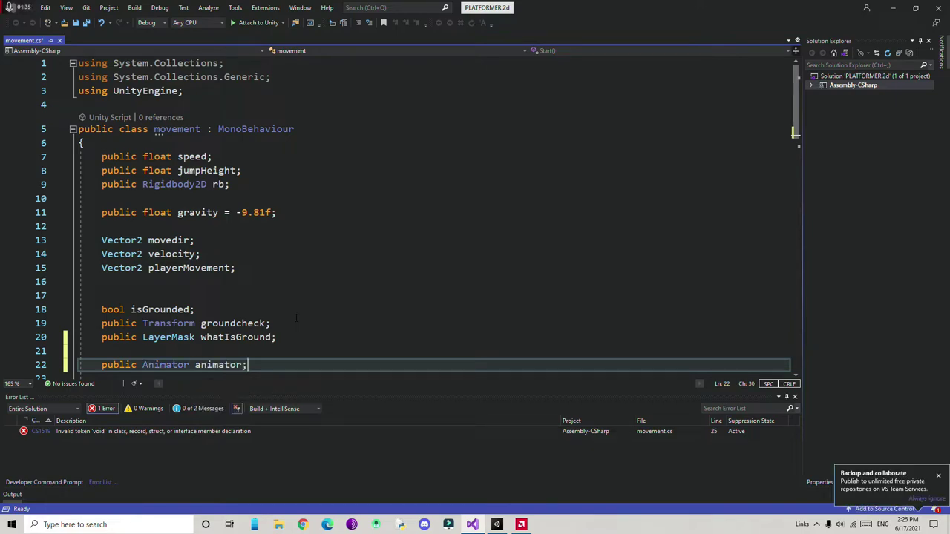
{"action": "scroll", "coordinate": [294, 305], "scroll_direction": "down", "scroll_amount": 2}
{"action": "scroll", "coordinate": [295, 297], "scroll_direction": "down", "scroll_amount": 4}
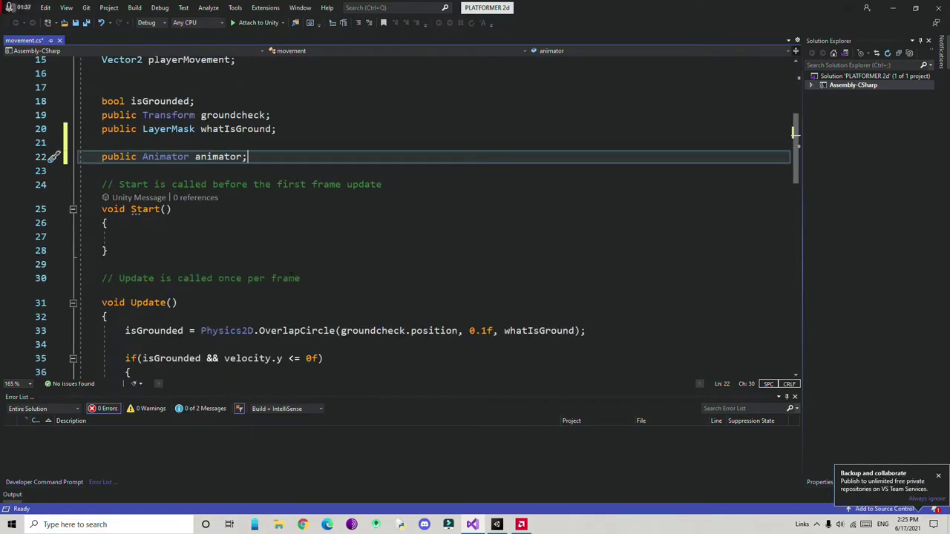
{"action": "key", "text": "ctrl+s"}
Below the movedir.x assignment in Update, start an animator.SetFloat call with "Move" as its parameter name.
{"action": "scroll", "coordinate": [291, 276], "scroll_direction": "down", "scroll_amount": 3}
{"action": "scroll", "coordinate": [178, 309], "scroll_direction": "down", "scroll_amount": 3}
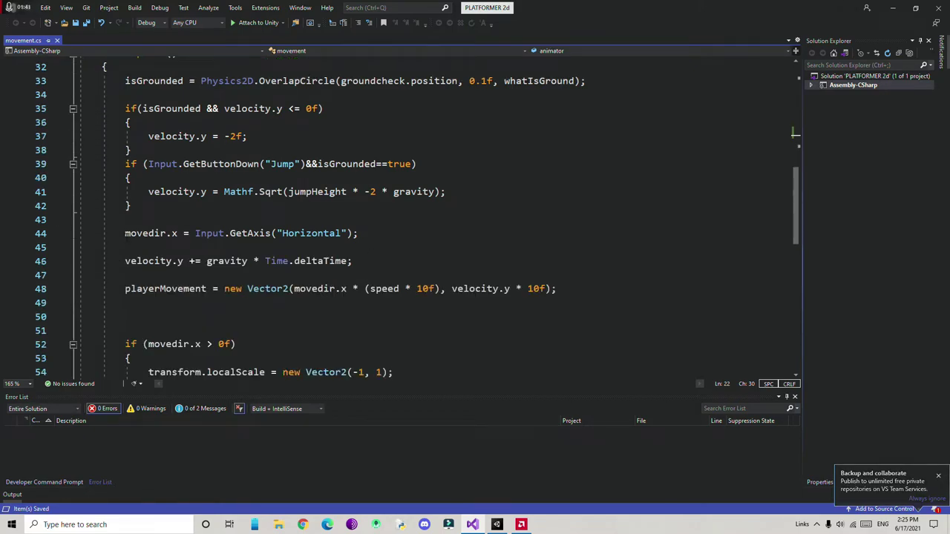
{"action": "left_click", "coordinate": [342, 244]}
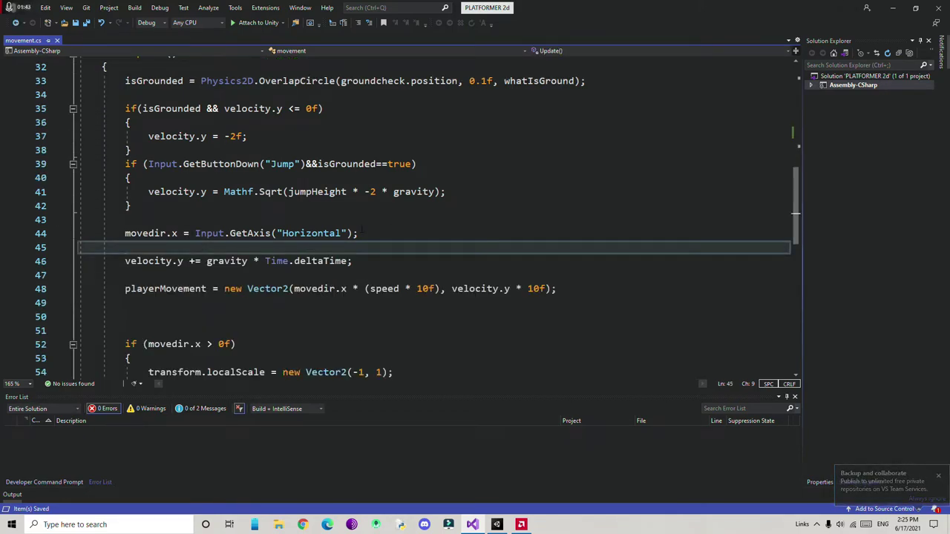
{"action": "key", "text": "Return"}
{"action": "key", "text": "Return"}
{"action": "key", "text": "Up"}
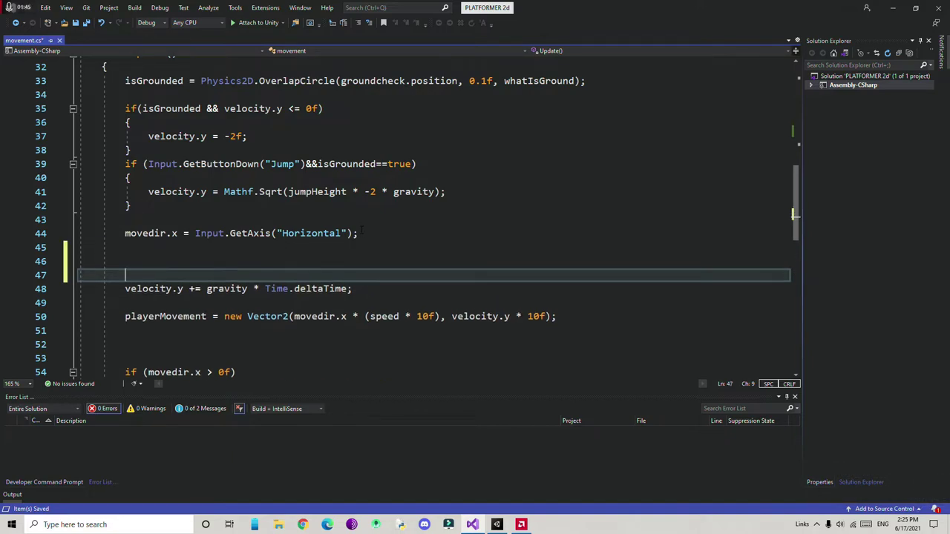
{"action": "type", "text": "animator."}
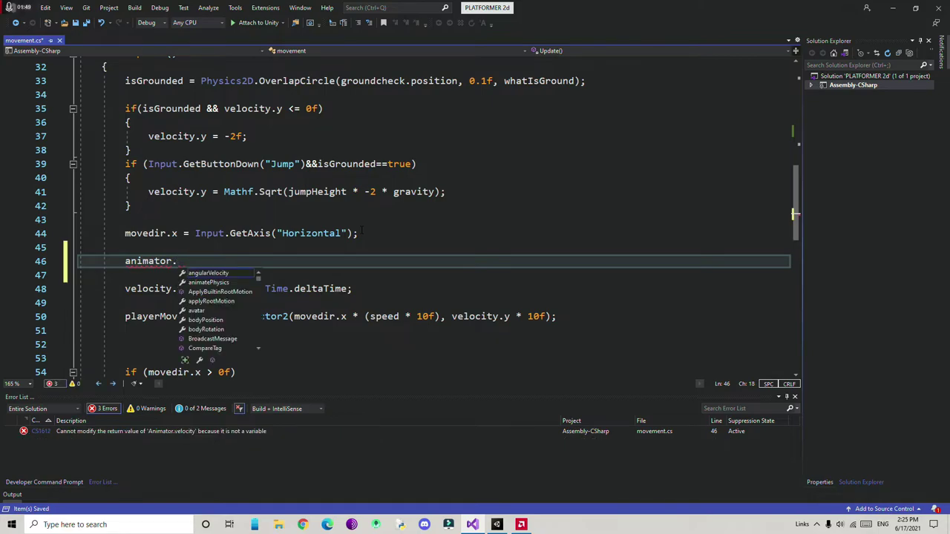
{"action": "type", "text": "Ste"}
{"action": "key", "text": "BackSpace"}
{"action": "key", "text": "BackSpace"}
{"action": "type", "text": "e"}
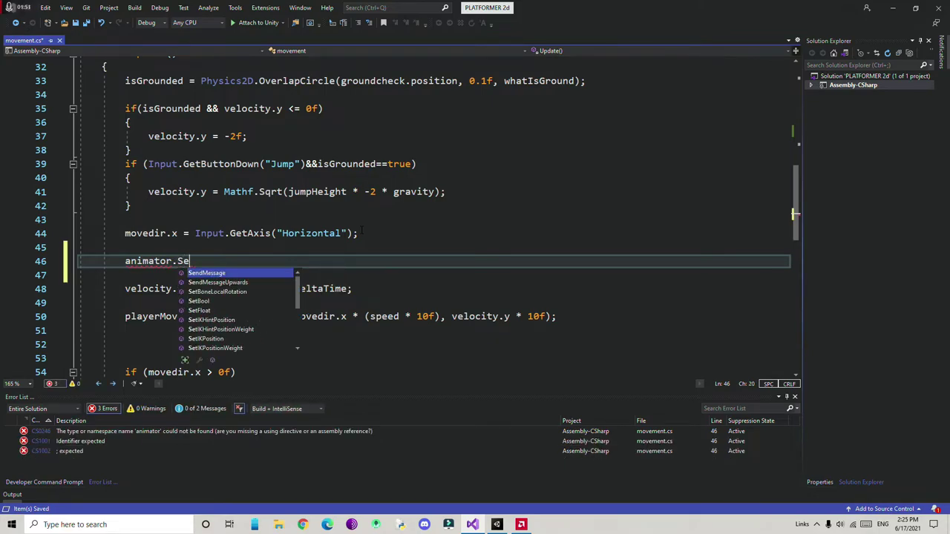
{"action": "key", "text": "Down"}
{"action": "key", "text": "Down"}
{"action": "key", "text": "Down"}
{"action": "key", "text": "Down"}
{"action": "type", "text": "("}
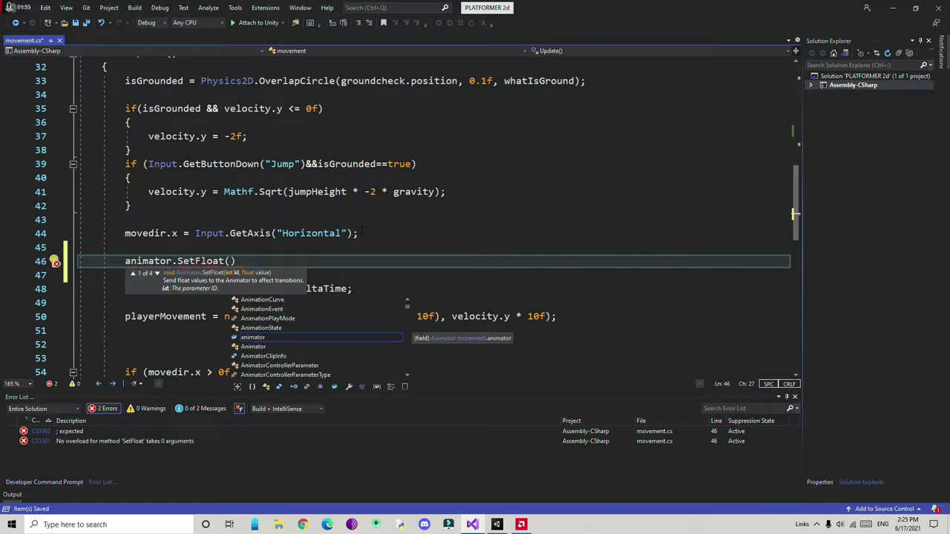
{"action": "type", "text": "\""}
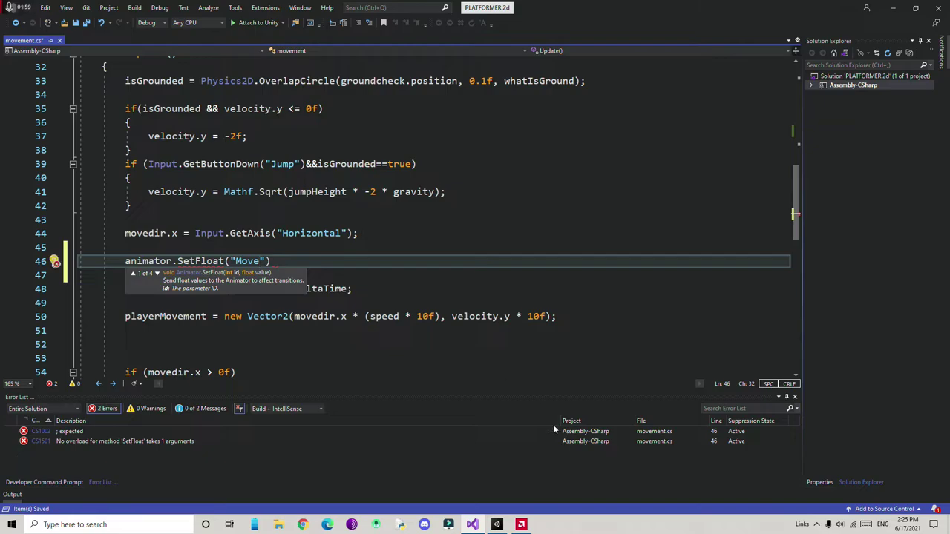
Check the parameter's spelling in Unity's Animator, and change the SetFloat parameter name in the script to "move".
{"action": "key", "text": "alt+Tab"}
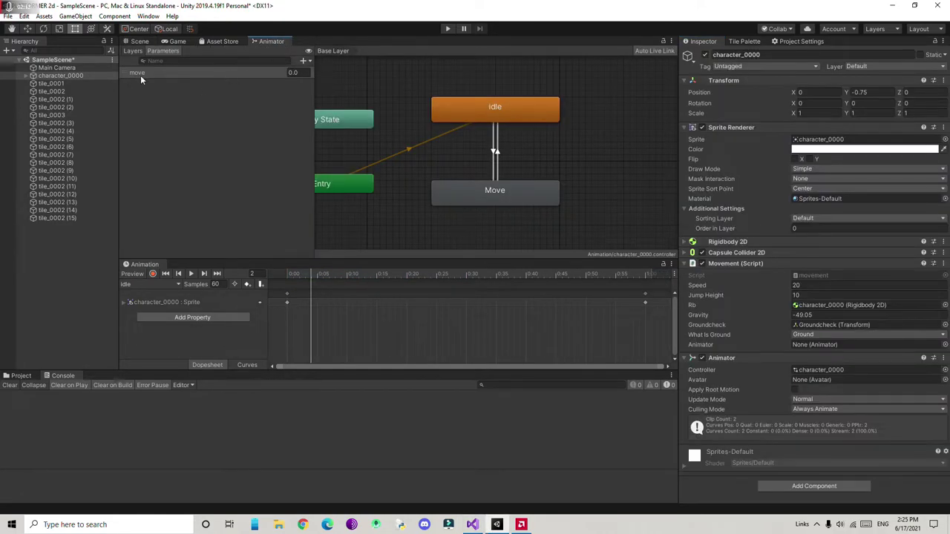
{"action": "left_click", "coordinate": [473, 524]}
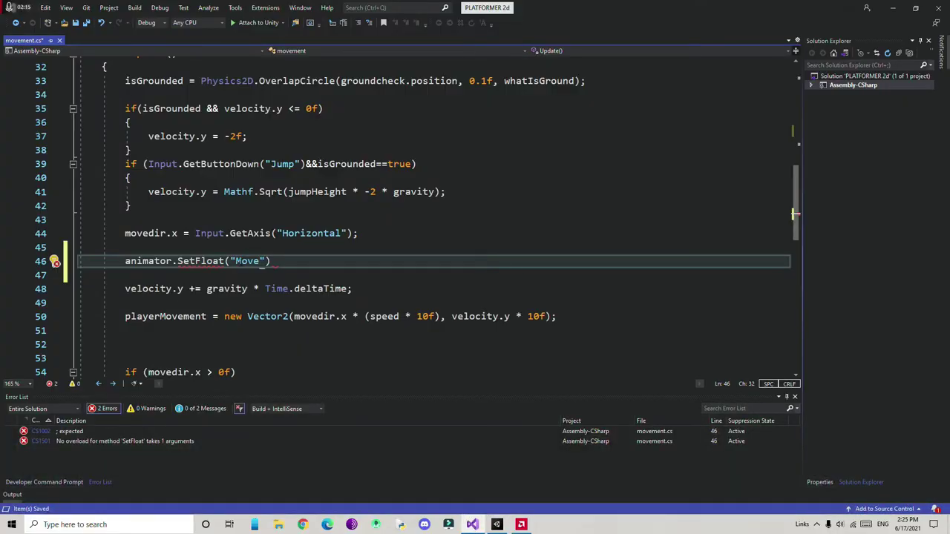
{"action": "left_click_drag", "start_coordinate": [235, 261], "coordinate": [242, 261]}
{"action": "type", "text": "m"}
{"action": "left_click", "coordinate": [265, 261]}
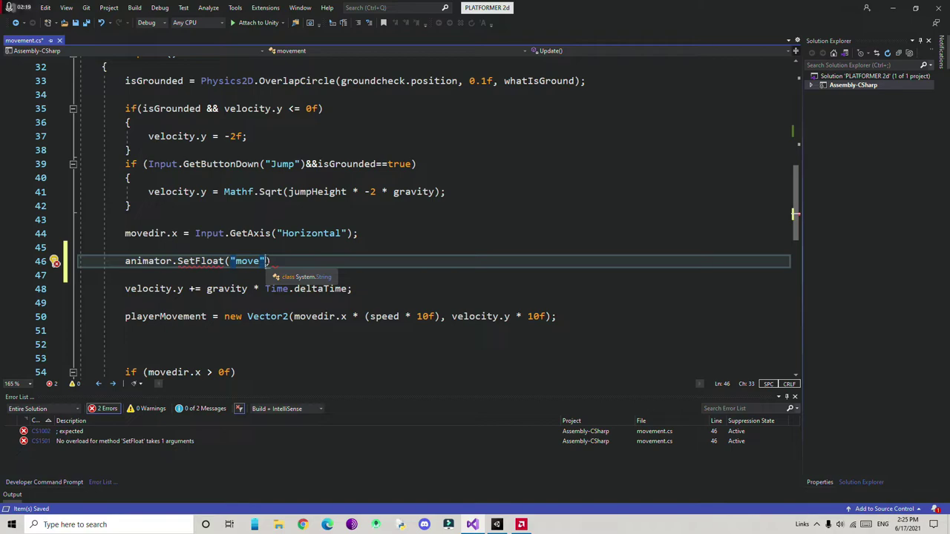
Add a Mathf.Abs call as the second argument of animator.SetFloat.
{"action": "type", "text": ","}
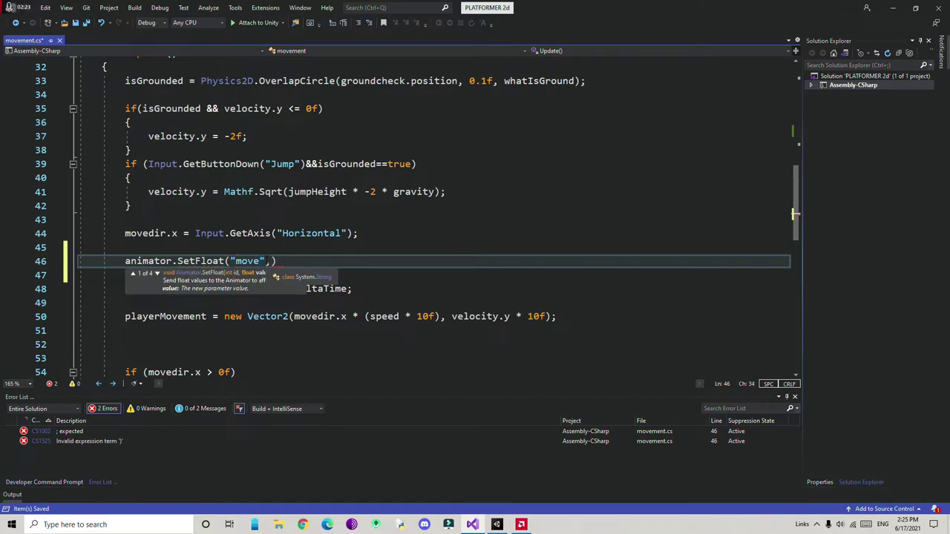
{"action": "type", "text": "Mathf"}
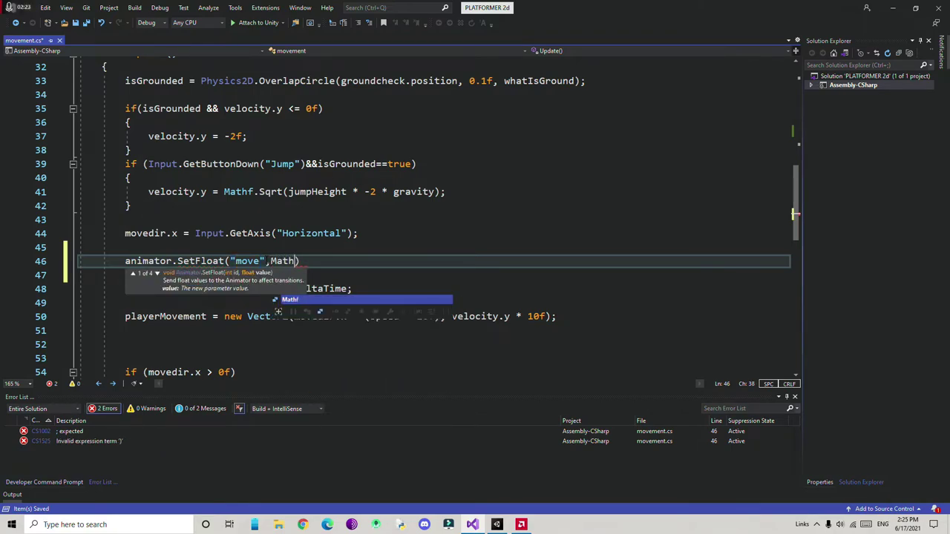
{"action": "type", "text": ".Abs"}
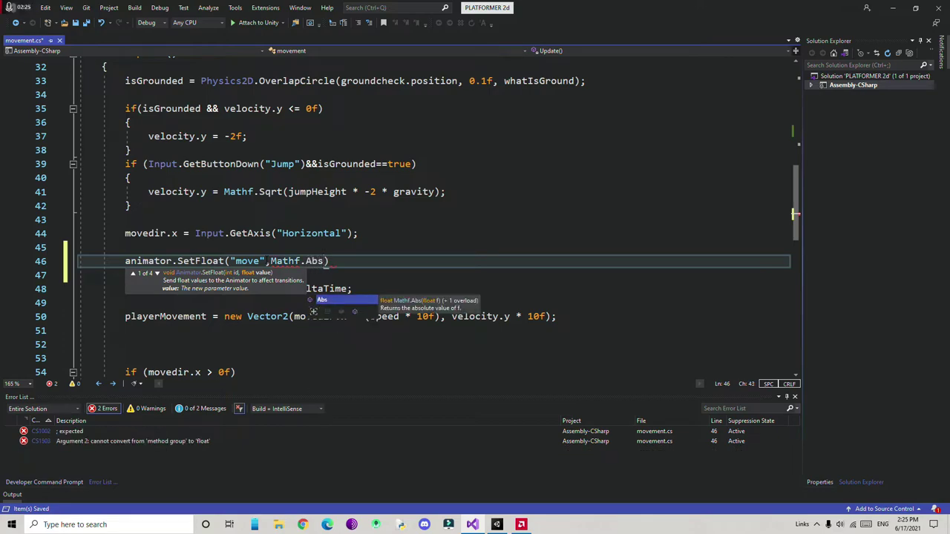
{"action": "type", "text": "("}
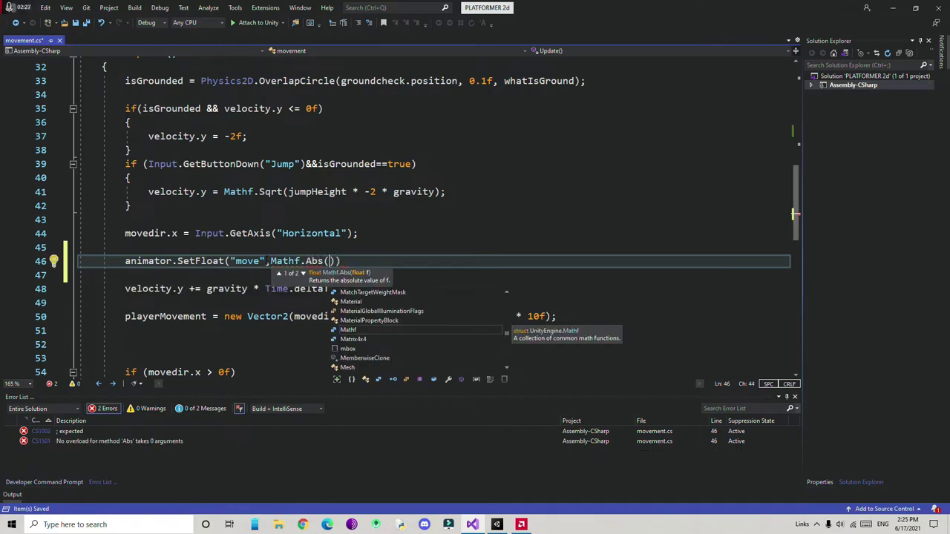
{"action": "type", "text": "\"move"}
{"action": "key", "text": "BackSpace"}
{"action": "key", "text": "BackSpace"}
{"action": "key", "text": "BackSpace"}
{"action": "key", "text": "BackSpace"}
{"action": "key", "text": "BackSpace"}
{"action": "key", "text": "BackSpace"}
Pass movedir.x to the Mathf.Abs call and end the SetFloat statement with a semicolon.
{"action": "type", "text": "Move"}
{"action": "key", "text": "Tab"}
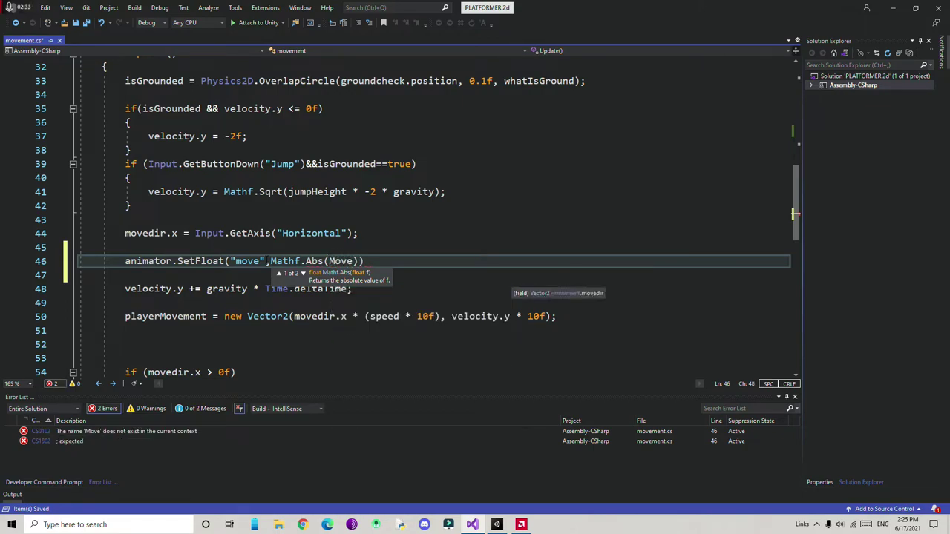
{"action": "type", "text": ".x"}
{"action": "key", "text": "End"}
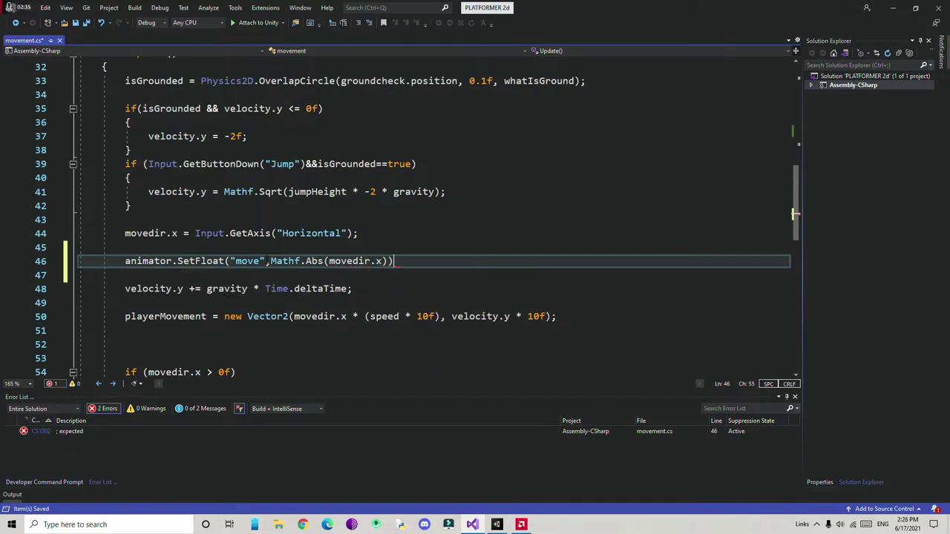
{"action": "type", "text": ";"}
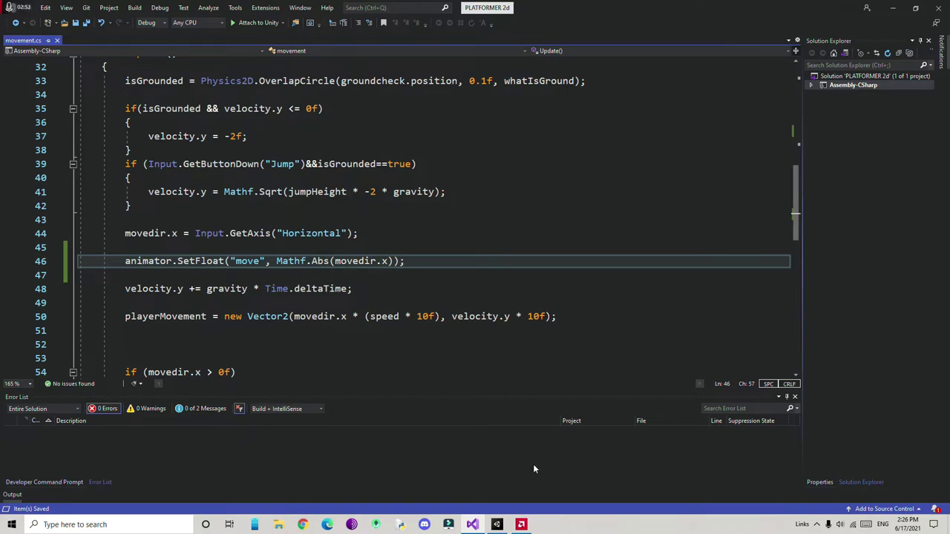
Switch to Unity and assign character_0000's Animator component to the Movement script's Animator field.
{"action": "scroll", "coordinate": [319, 268], "scroll_direction": "up", "scroll_amount": 1}
{"action": "left_click", "coordinate": [496, 525]}
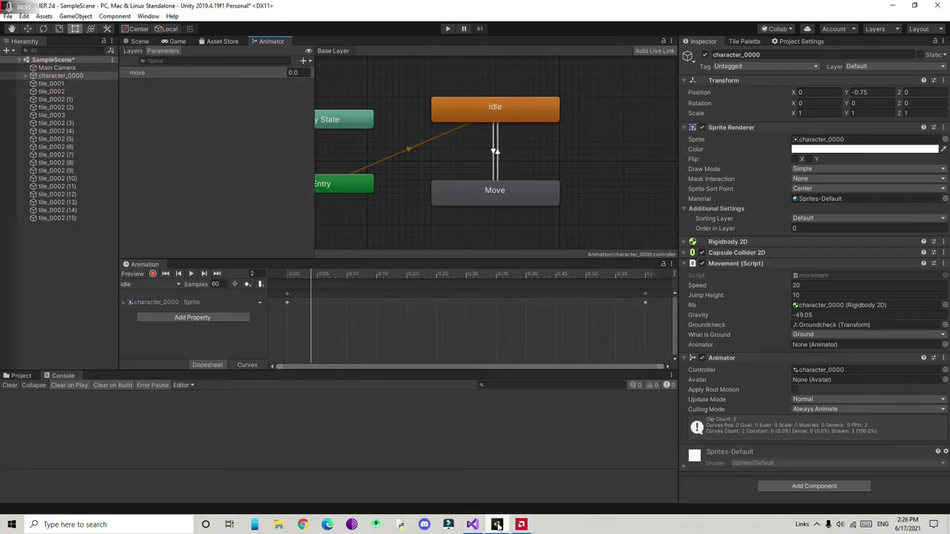
{"action": "left_click_drag", "start_coordinate": [727, 358], "coordinate": [797, 348]}
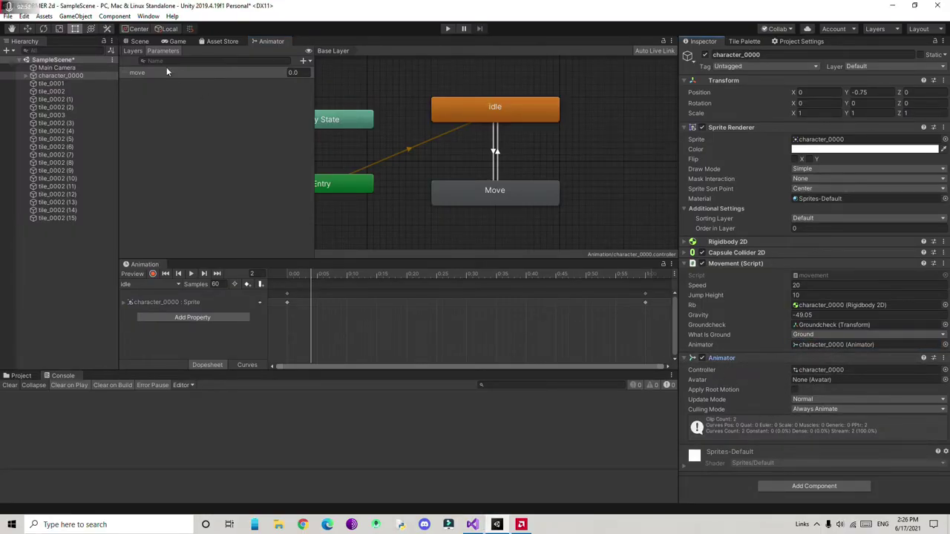
Play the scene and move the character right and left to test the idle and Move animations.
{"action": "left_click", "coordinate": [139, 42]}
{"action": "left_click", "coordinate": [447, 29]}
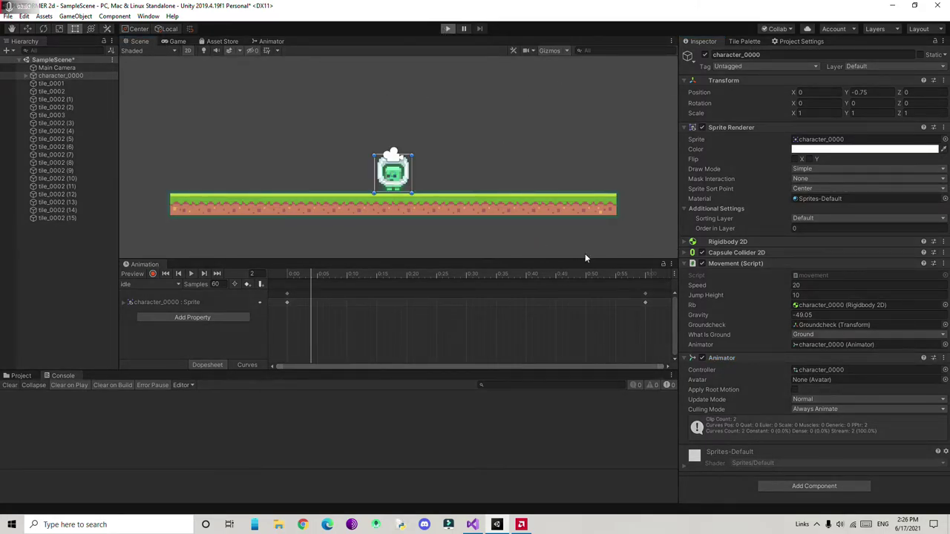
{"action": "key", "text": "d"}
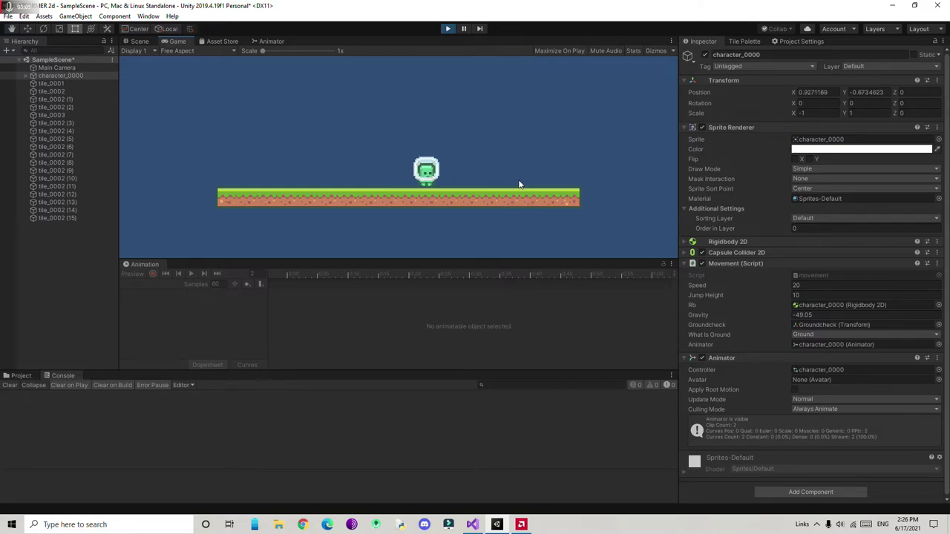
{"action": "key", "text": "a"}
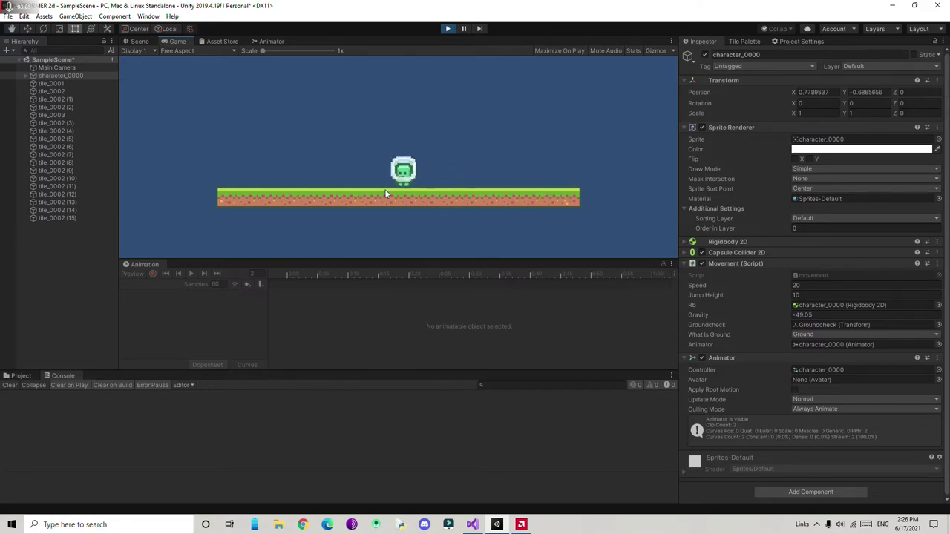
{"action": "key", "text": "d"}
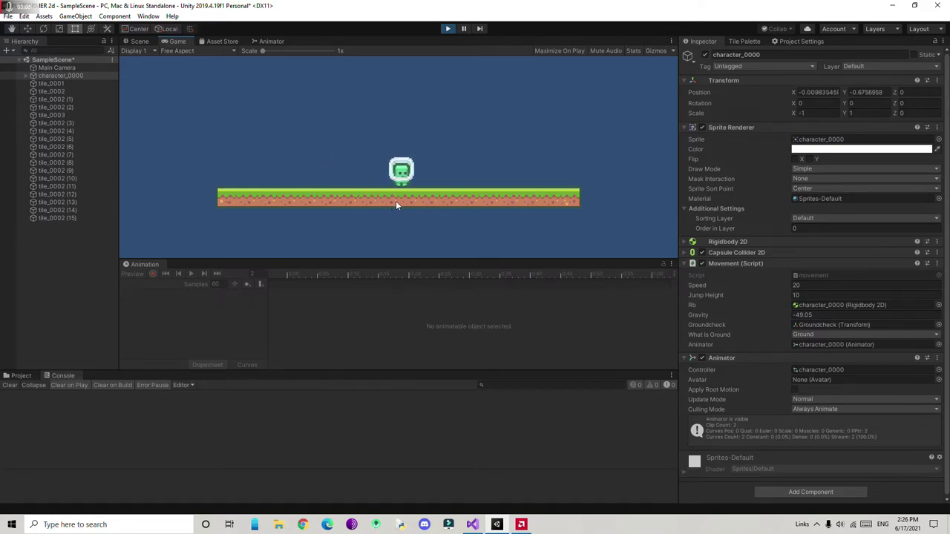
{"action": "key", "text": "a"}
{"action": "key", "text": "d"}
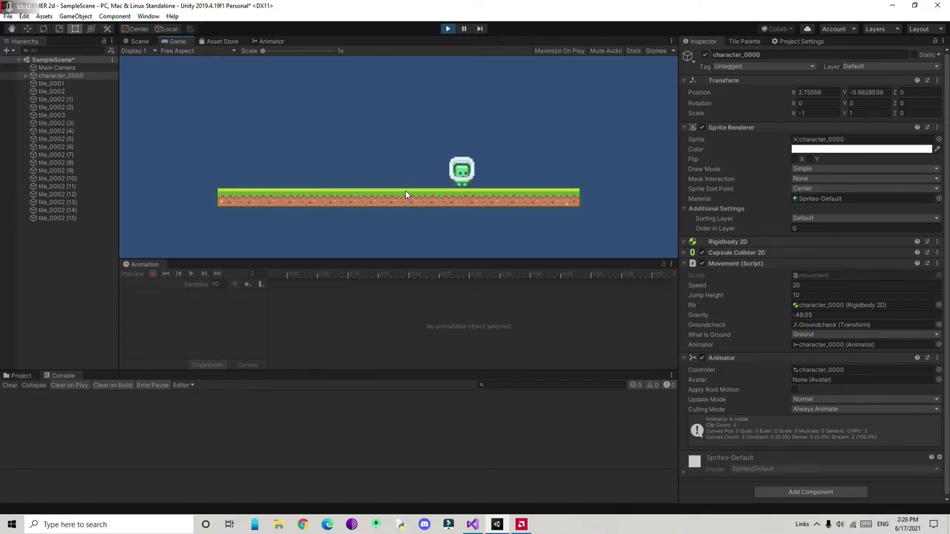
{"action": "key", "text": "a"}
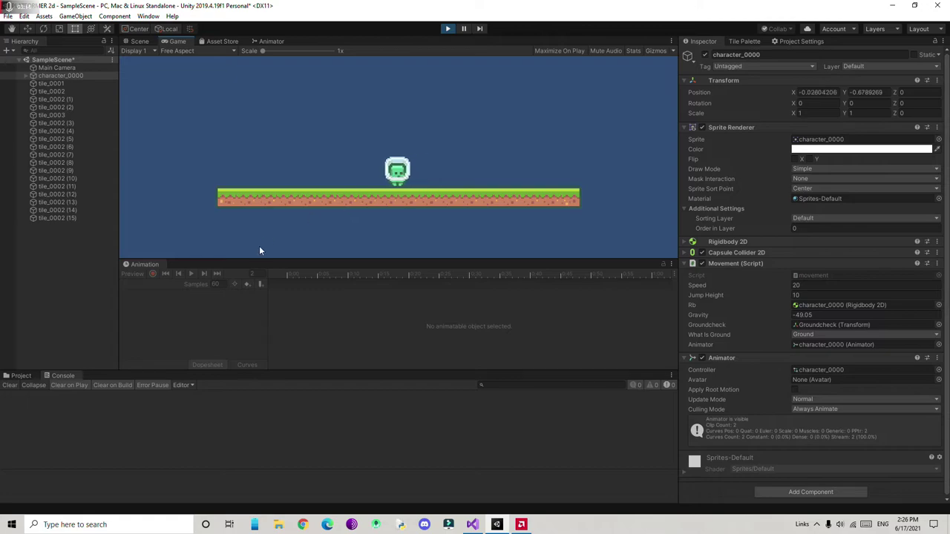
Stop the play test and dock the Animation window beside the Console, leaving the project's Assets folder in view.
{"action": "key", "text": "ctrl+p"}
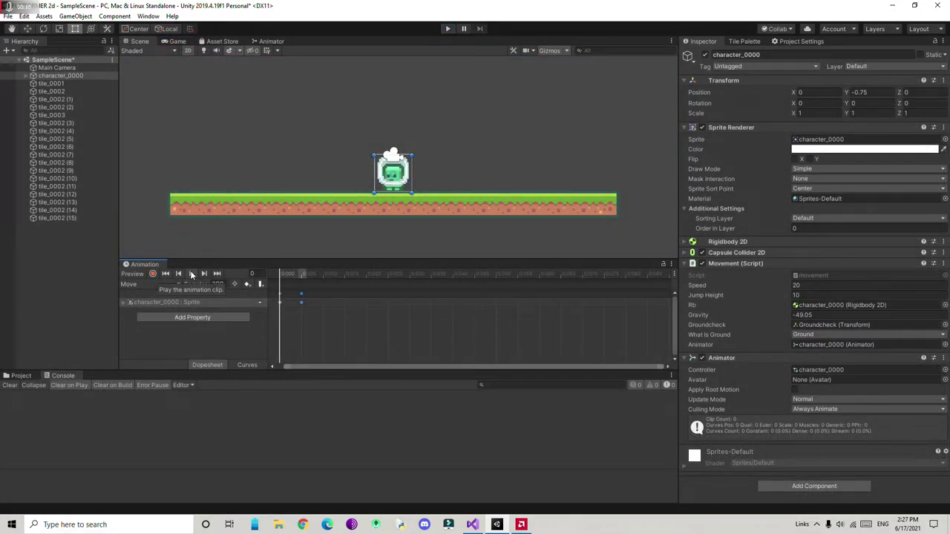
{"action": "left_click", "coordinate": [53, 68]}
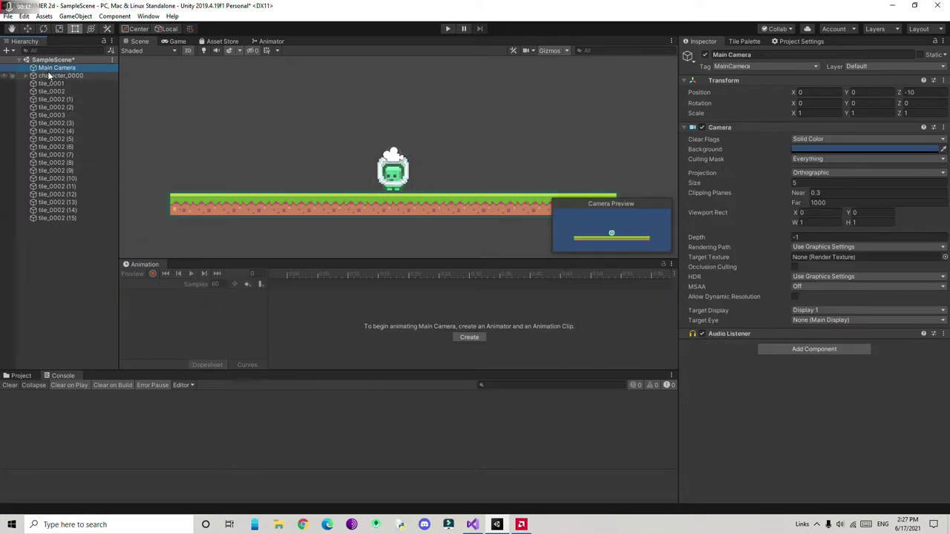
{"action": "left_click", "coordinate": [73, 76]}
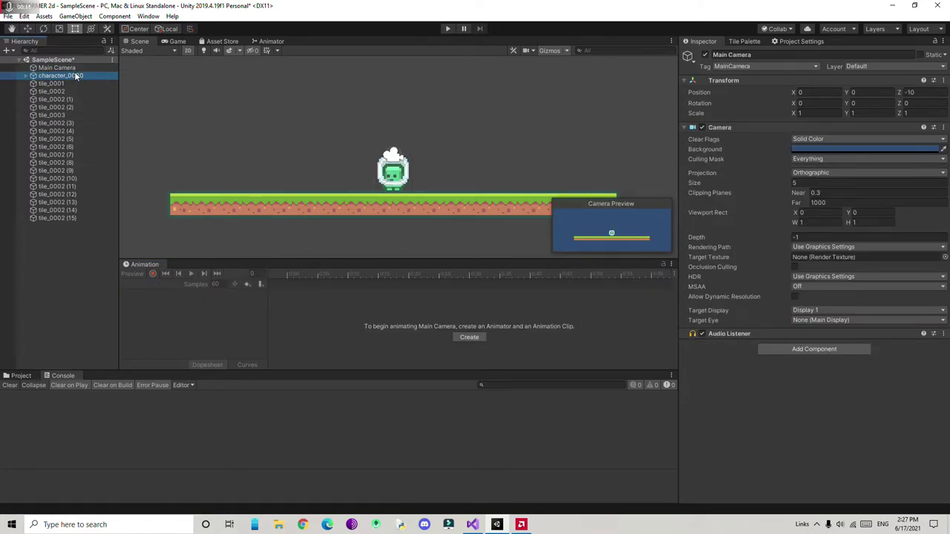
{"action": "left_click", "coordinate": [143, 264]}
{"action": "left_click_drag", "start_coordinate": [143, 265], "coordinate": [110, 379]}
{"action": "left_click", "coordinate": [21, 375]}
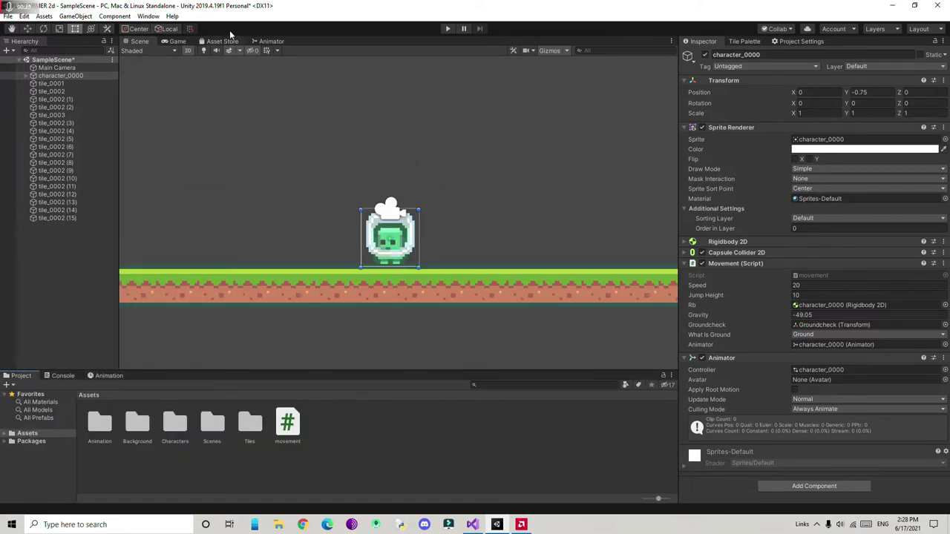
Install the Cinemachine 2.6.5 package from the Unity Registry and close the Package Manager.
{"action": "left_click", "coordinate": [148, 17]}
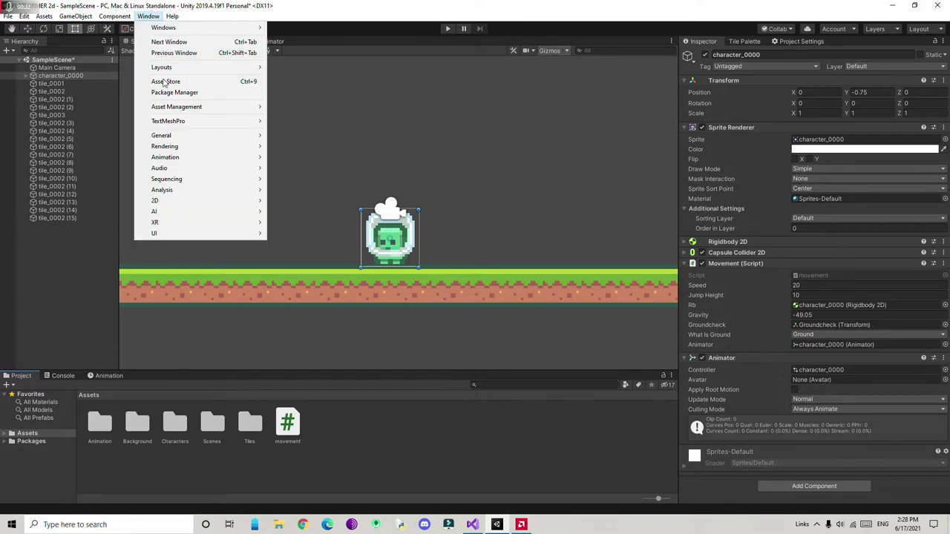
{"action": "left_click", "coordinate": [182, 93]}
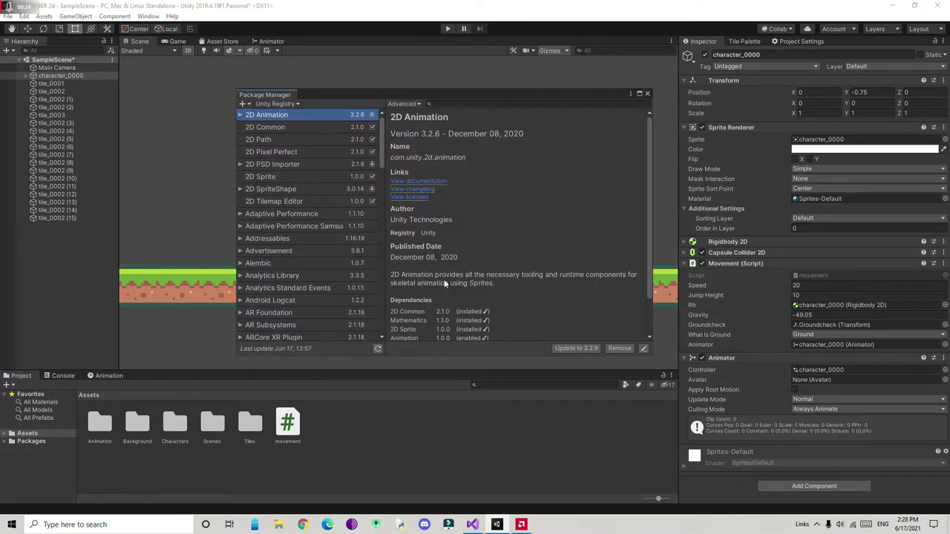
{"action": "scroll", "coordinate": [298, 193], "scroll_direction": "down", "scroll_amount": 7}
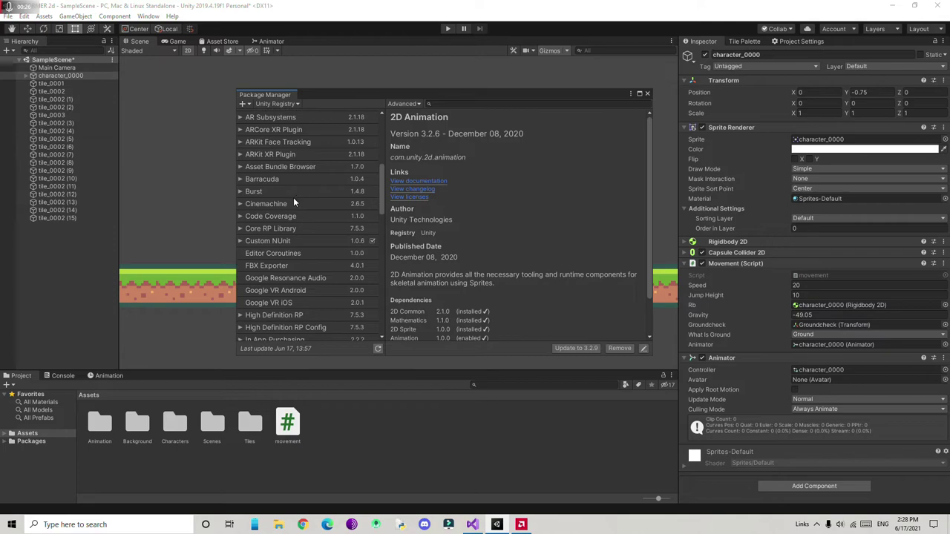
{"action": "left_click", "coordinate": [297, 205]}
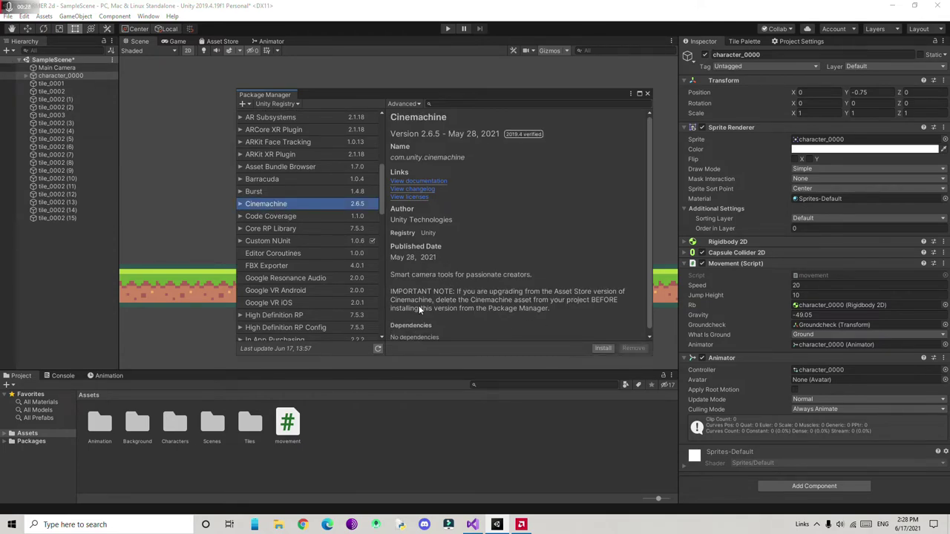
{"action": "scroll", "coordinate": [417, 310], "scroll_direction": "down", "scroll_amount": 1}
{"action": "left_click", "coordinate": [598, 347]}
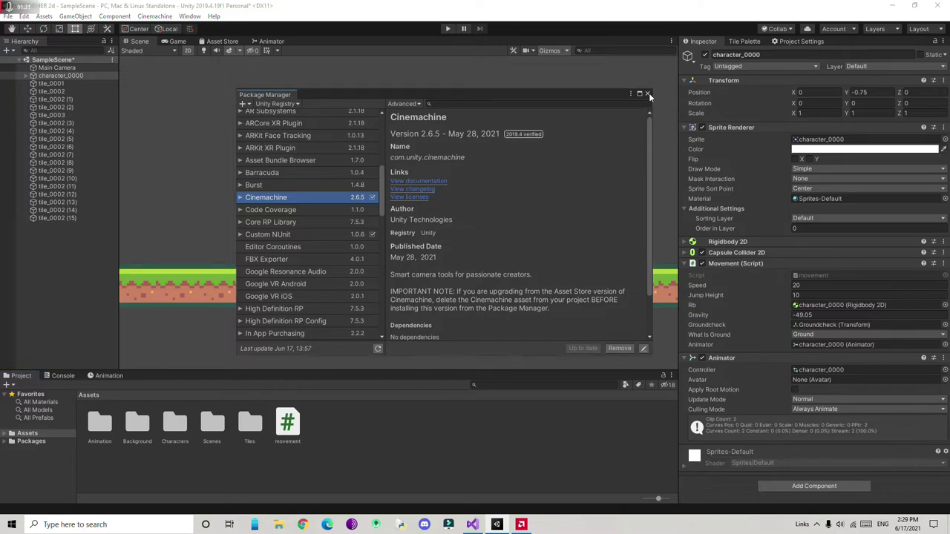
{"action": "left_click", "coordinate": [648, 94]}
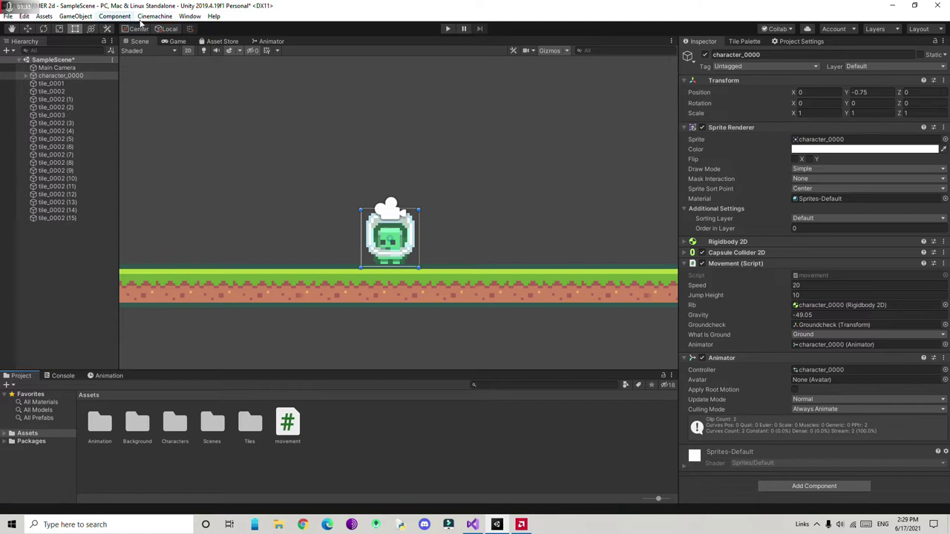
Create a Cinemachine 2D camera and reset its Transform.
{"action": "left_click", "coordinate": [141, 17]}
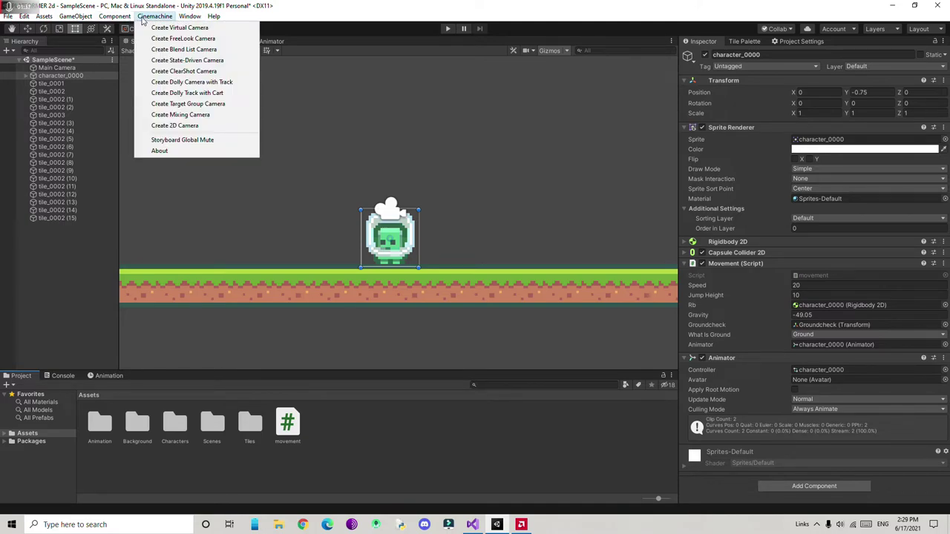
{"action": "left_click", "coordinate": [191, 130]}
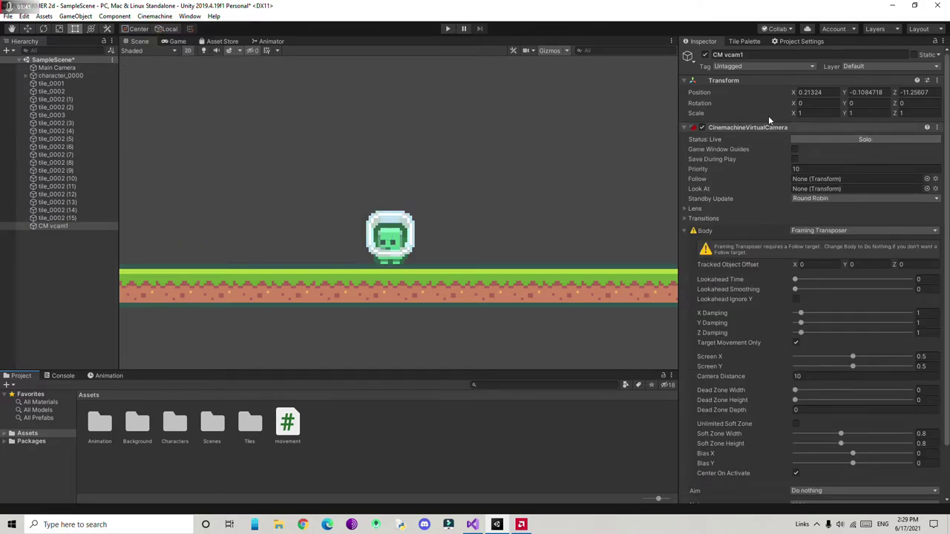
{"action": "right_click", "coordinate": [748, 80]}
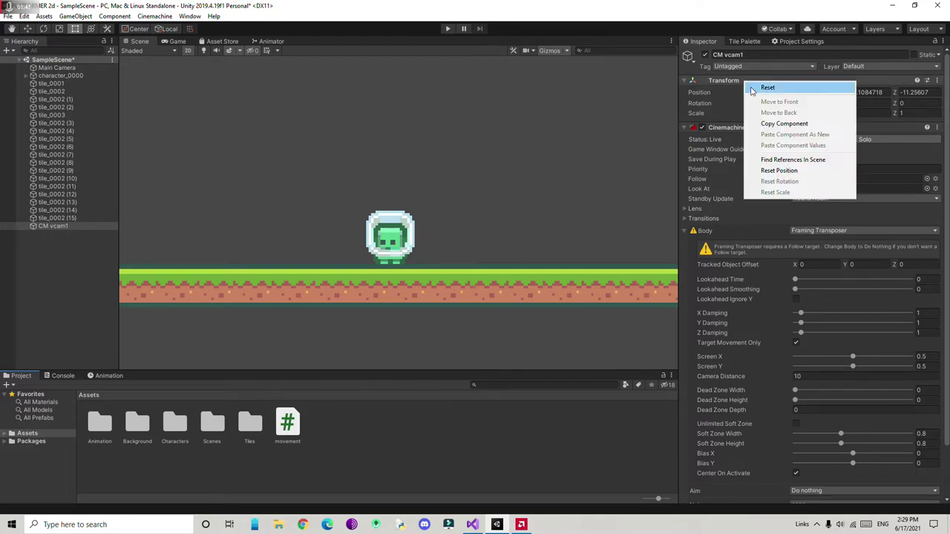
{"action": "left_click", "coordinate": [772, 85]}
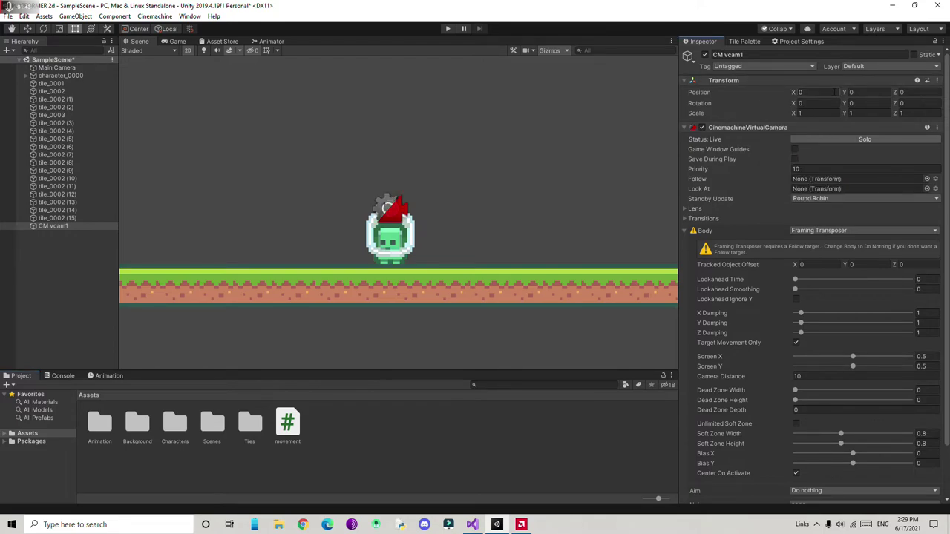
Set character_0000 as the virtual camera's Follow target and show the framing in the Game view.
{"action": "left_click", "coordinate": [686, 232]}
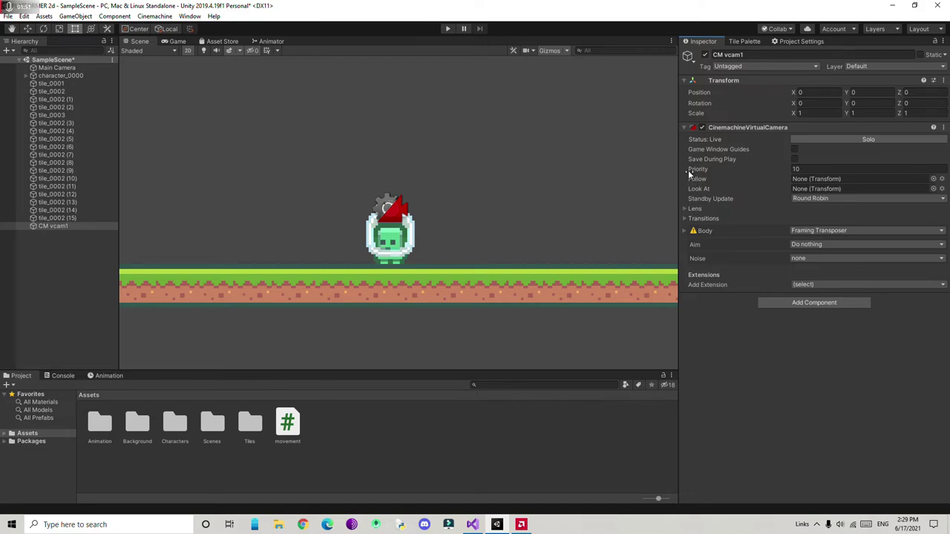
{"action": "left_click_drag", "start_coordinate": [60, 76], "coordinate": [798, 179]}
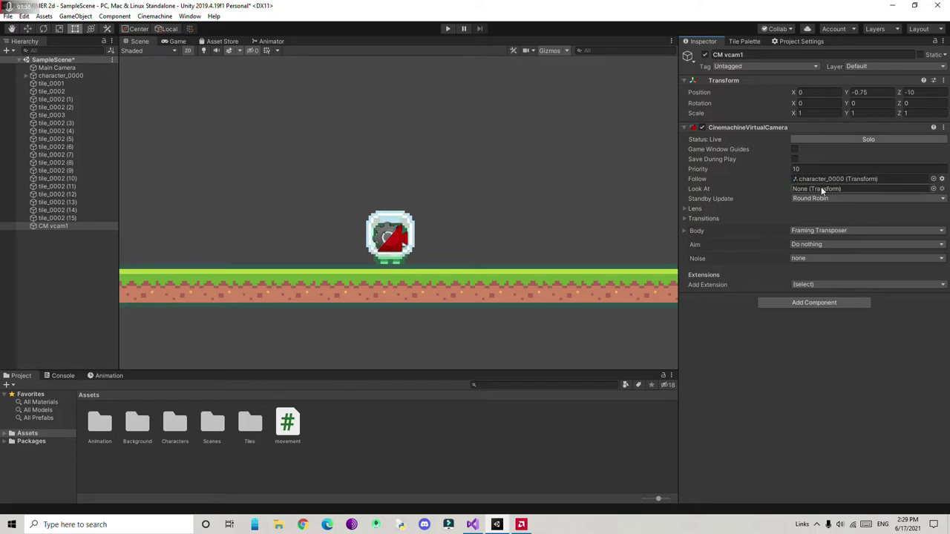
{"action": "left_click", "coordinate": [170, 41]}
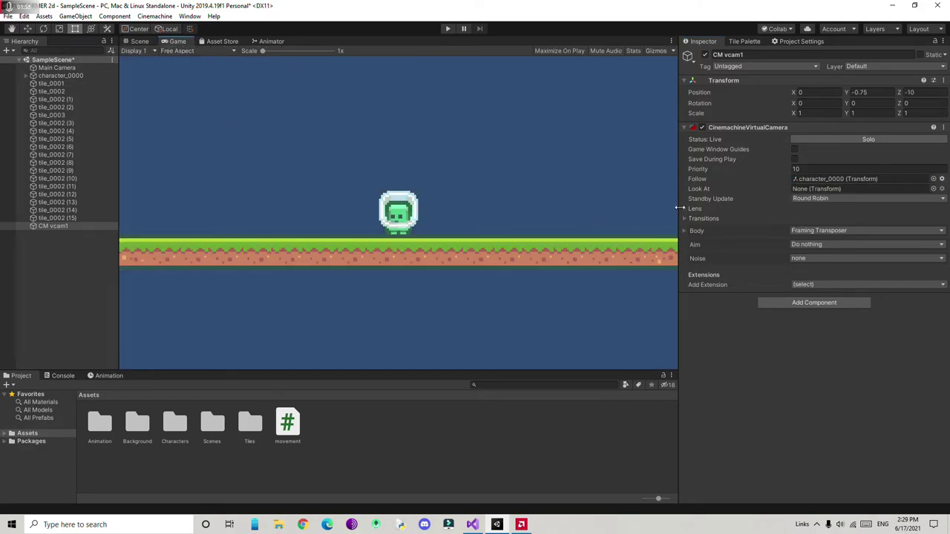
Play the scene, move the character right and left and jump to test the camera following, and stop playing.
{"action": "left_click", "coordinate": [448, 29]}
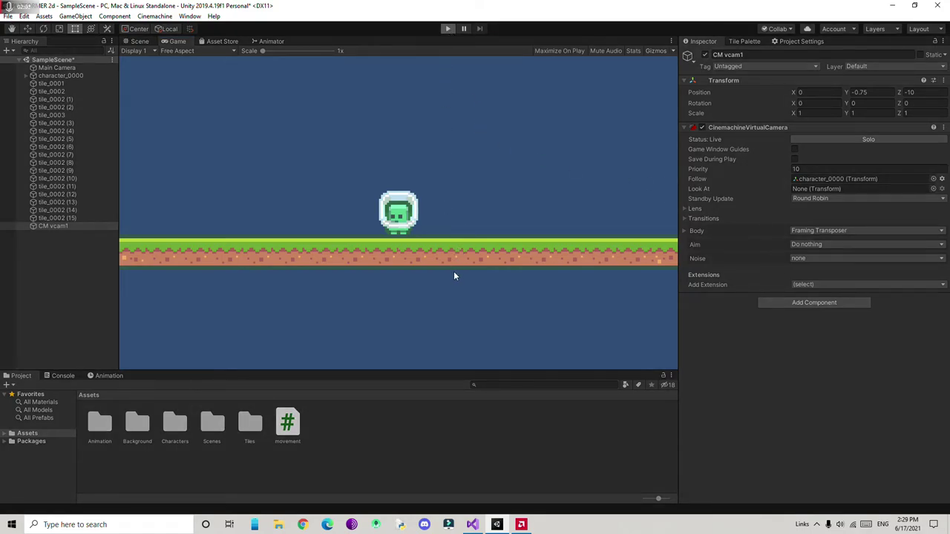
{"action": "key", "text": "Right"}
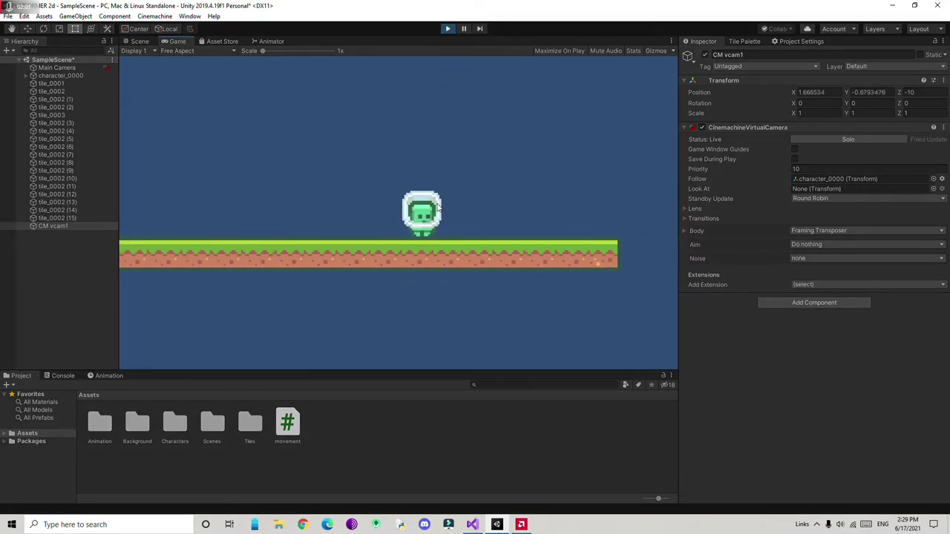
{"action": "key", "text": "space"}
{"action": "key", "text": "Left"}
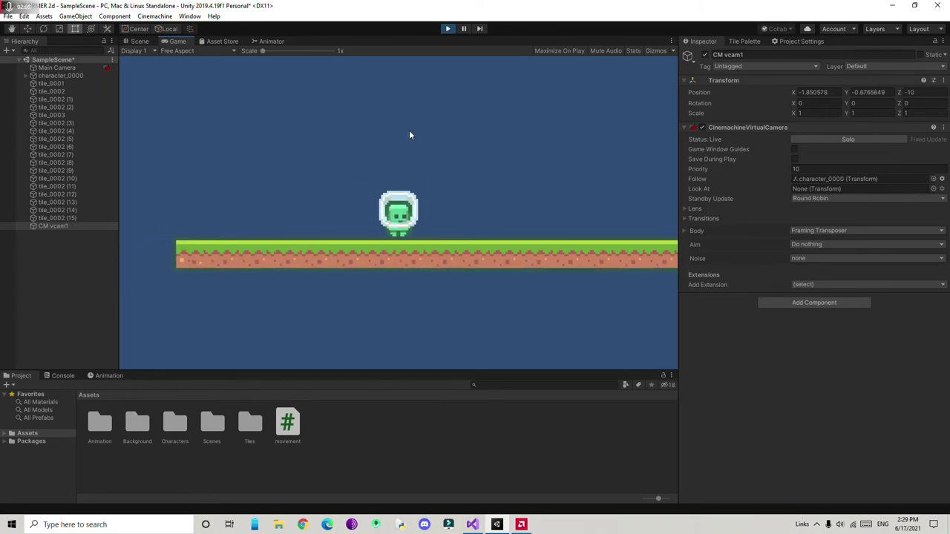
{"action": "key", "text": "Right"}
{"action": "left_click", "coordinate": [447, 28]}
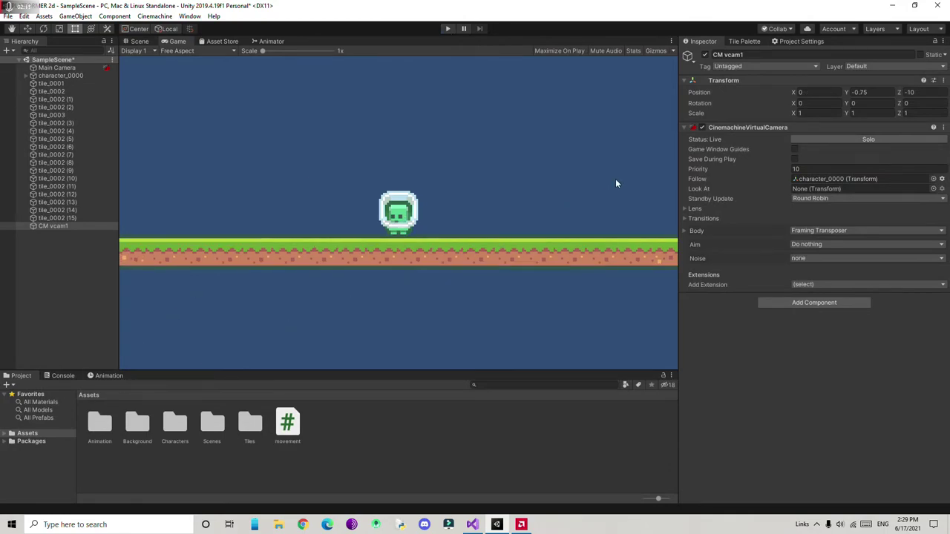
Turn on Game Window Guides for the virtual camera.
{"action": "left_click", "coordinate": [690, 210]}
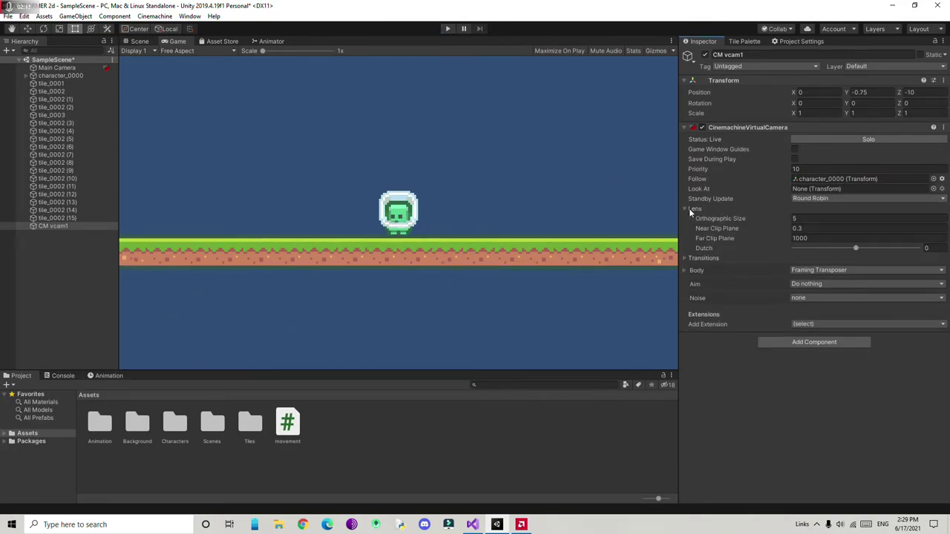
{"action": "left_click", "coordinate": [689, 209]}
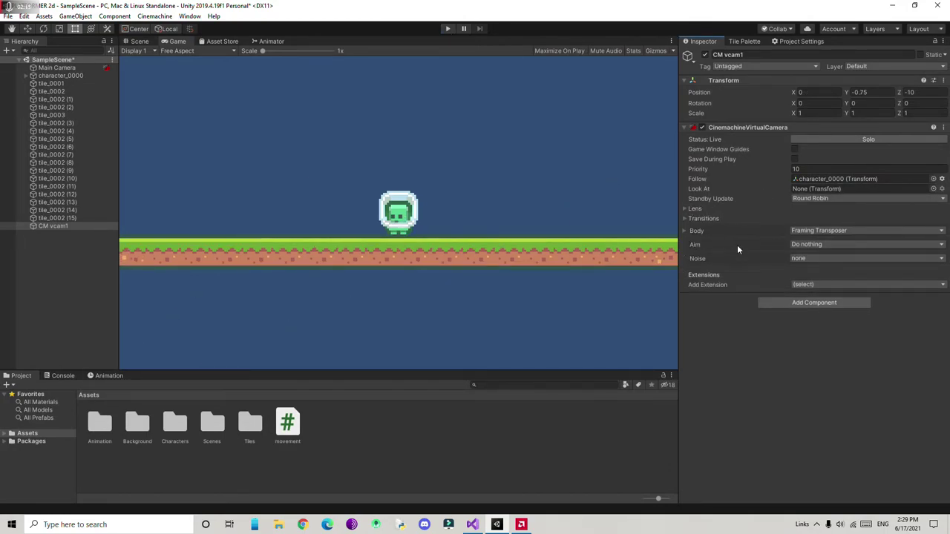
{"action": "left_click", "coordinate": [794, 150]}
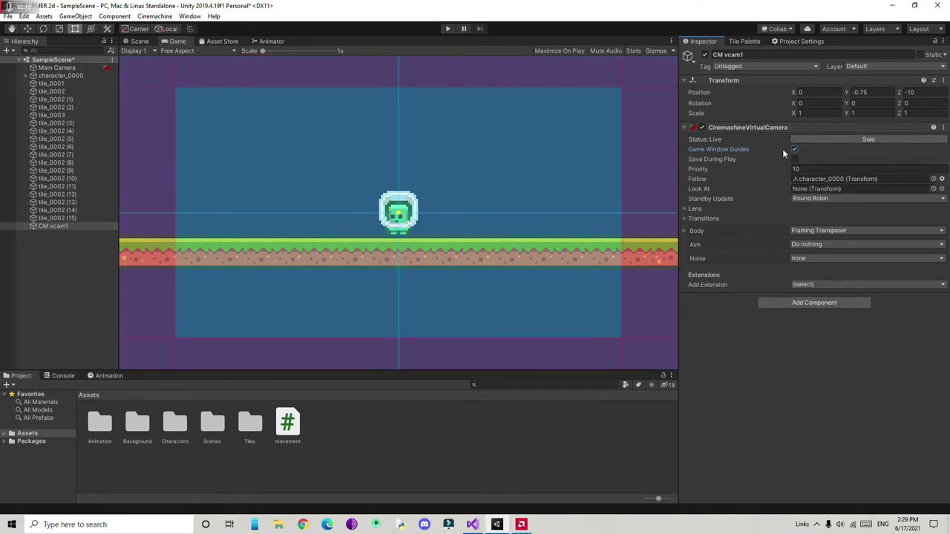
Expand the virtual camera's Lens and Body settings and set Lookahead Smoothing to about 3.6.
{"action": "left_click", "coordinate": [689, 210]}
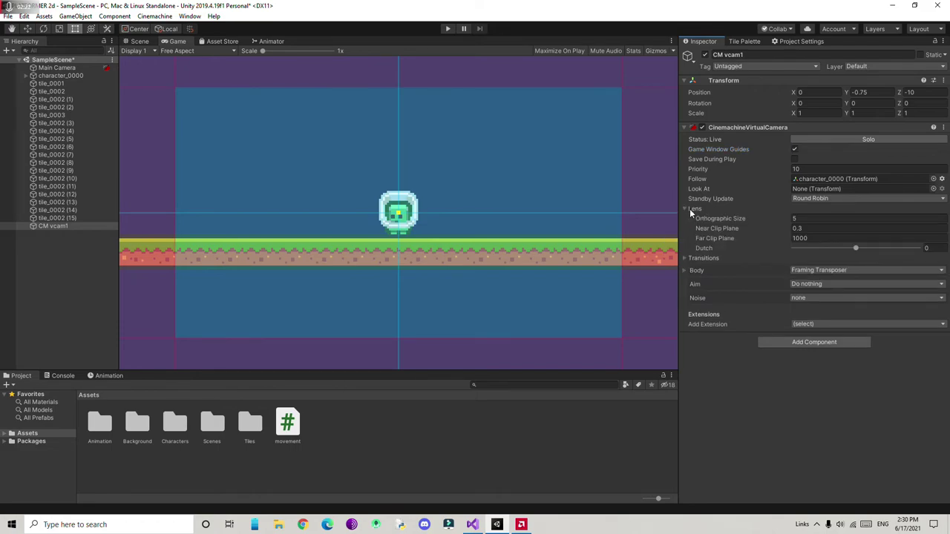
{"action": "left_click", "coordinate": [690, 259]}
{"action": "left_click", "coordinate": [692, 260]}
{"action": "left_click", "coordinate": [691, 270]}
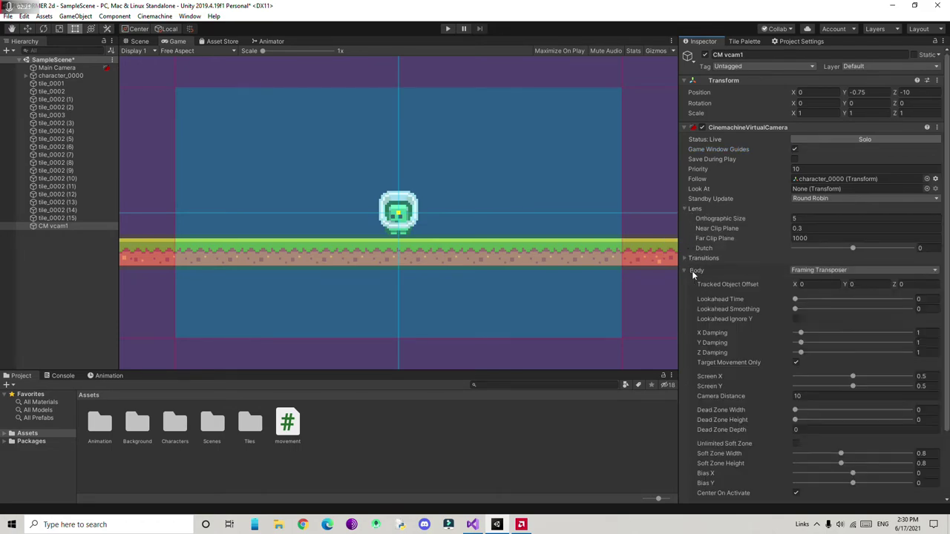
{"action": "scroll", "coordinate": [756, 323], "scroll_direction": "down", "scroll_amount": 3}
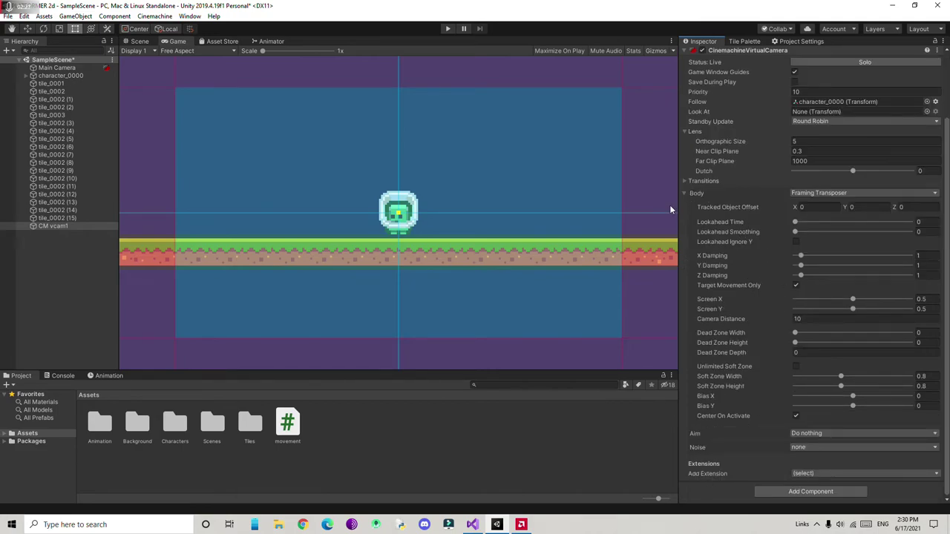
{"action": "left_click", "coordinate": [794, 222]}
{"action": "left_click", "coordinate": [808, 232]}
Set the virtual camera's Screen Y to 0.8 so the character sits low in the frame.
{"action": "left_click_drag", "start_coordinate": [853, 310], "coordinate": [871, 311]}
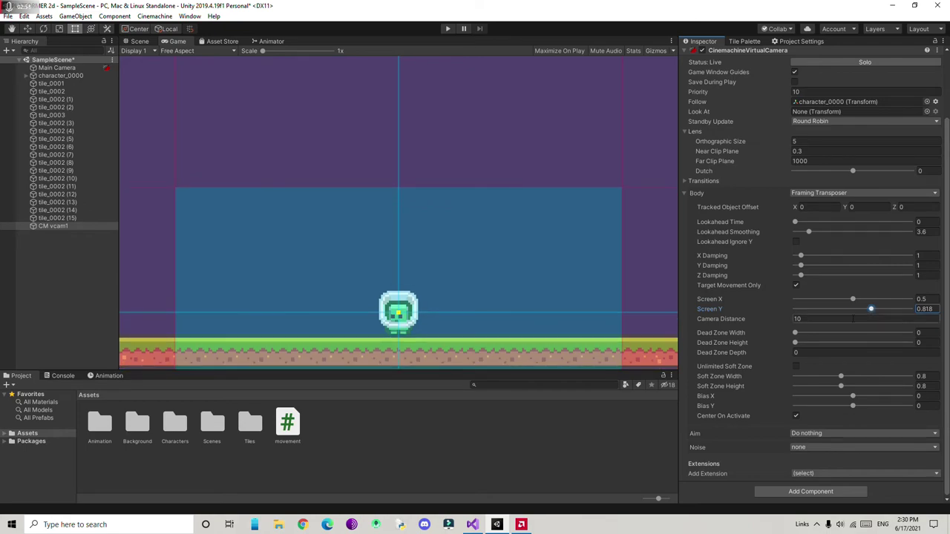
{"action": "left_click", "coordinate": [921, 309]}
{"action": "type", "text": "0"}
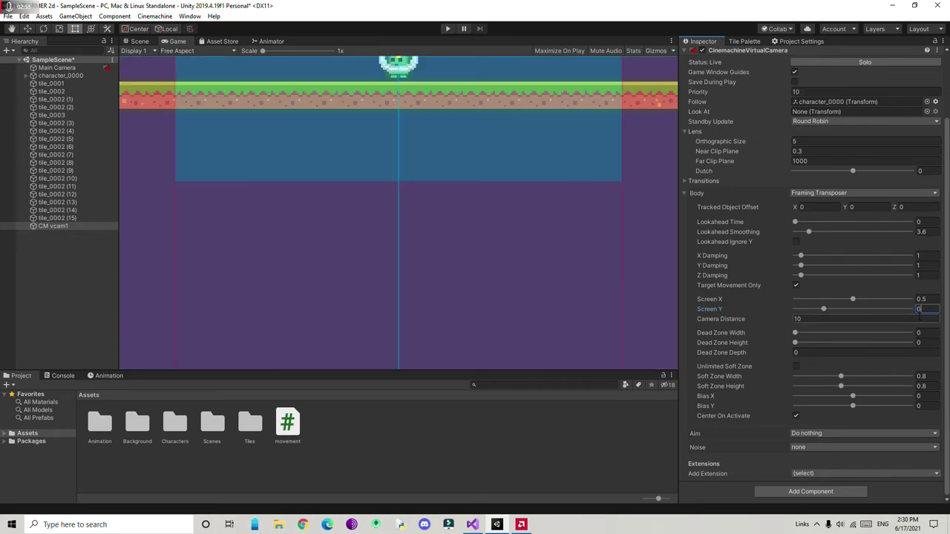
{"action": "type", "text": ".8"}
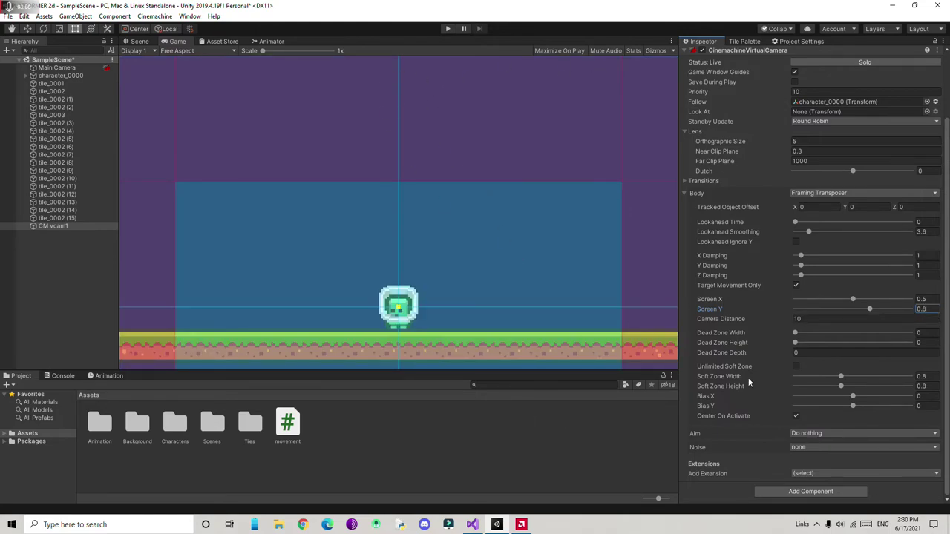
Play the scene, jump and move the character left to test the camera's framing.
{"action": "left_click", "coordinate": [446, 29]}
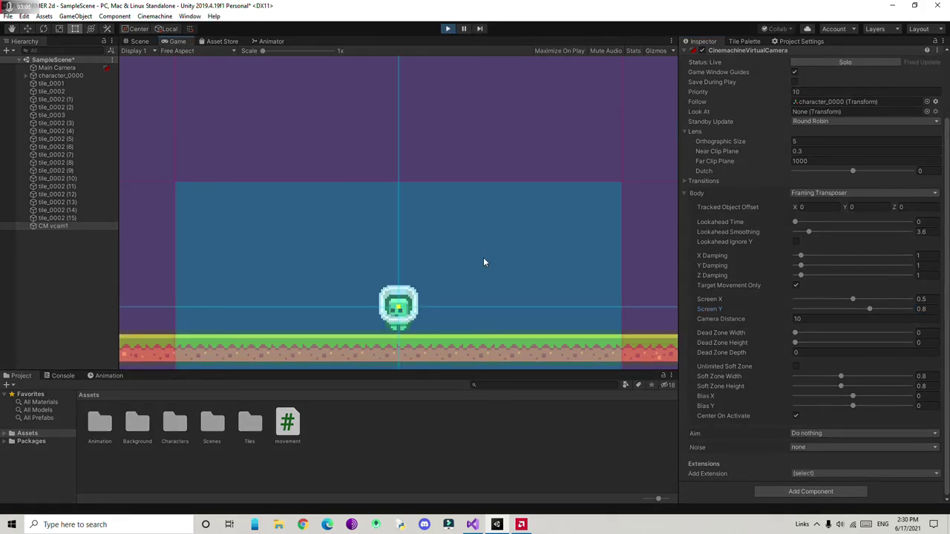
{"action": "key", "text": "space"}
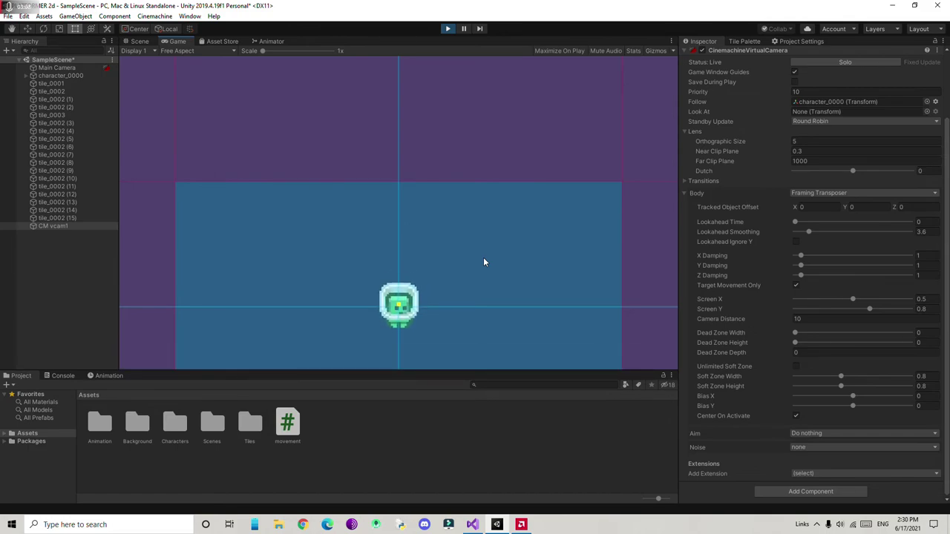
{"action": "key", "text": "Left"}
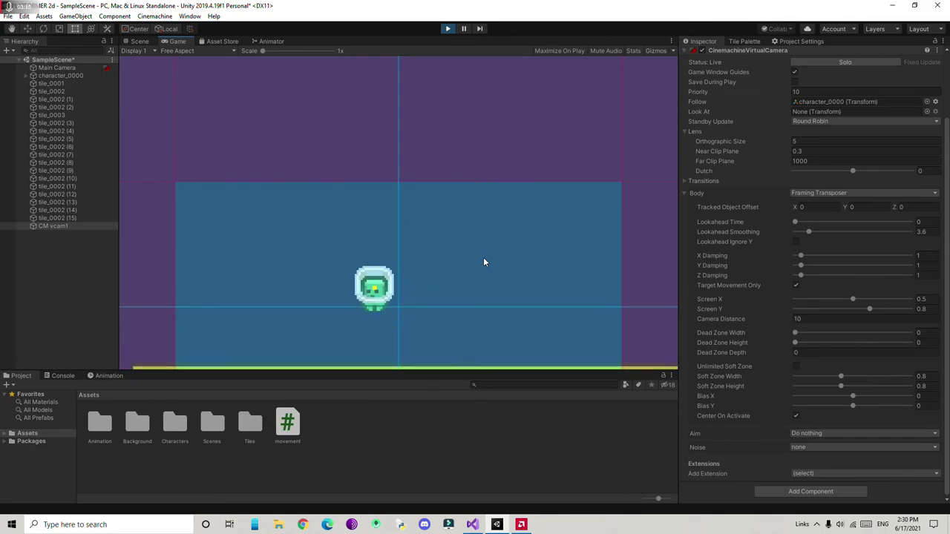